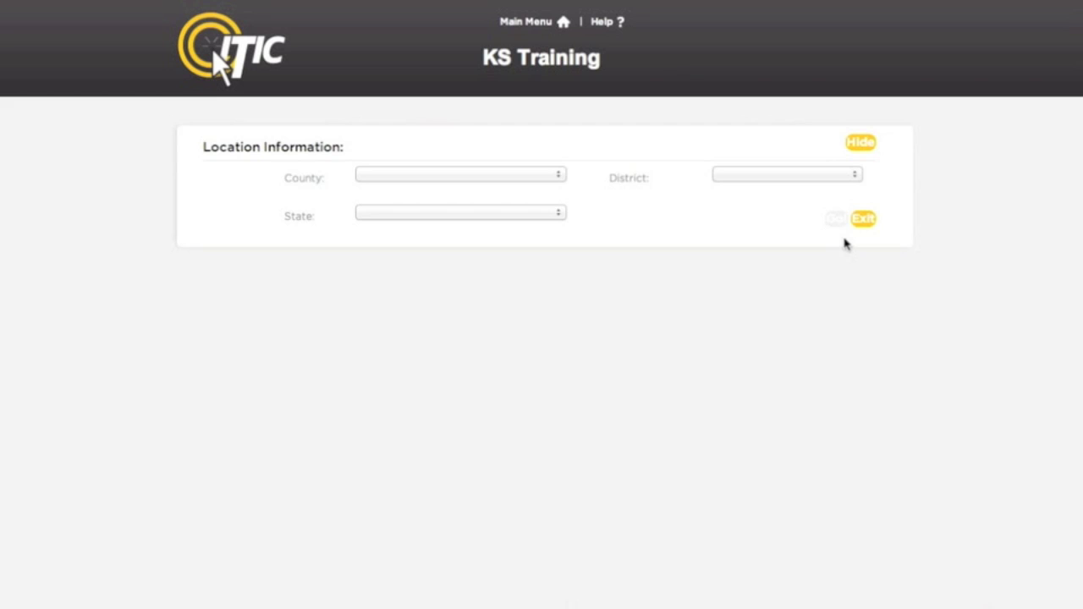
- Load the location data for SEDGWICK county, state KS, district TEST07
click(556, 174)
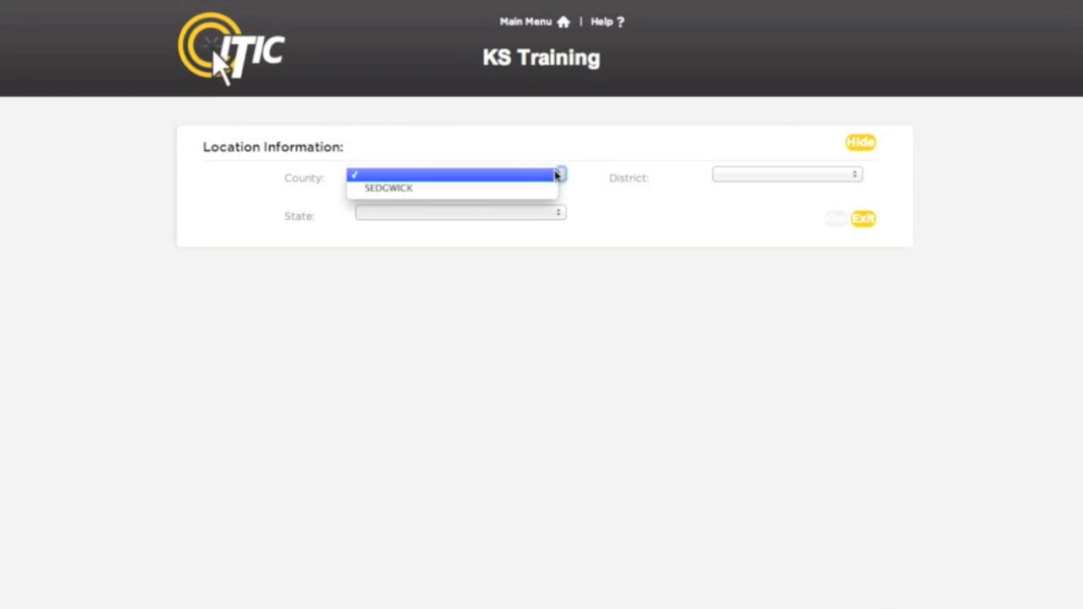
click(549, 186)
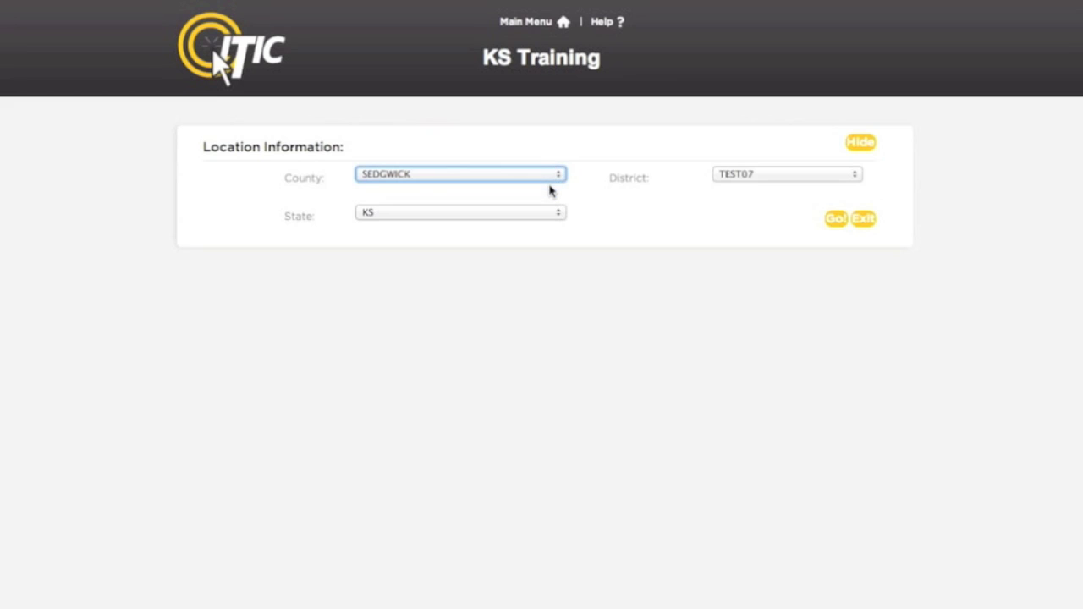
click(842, 227)
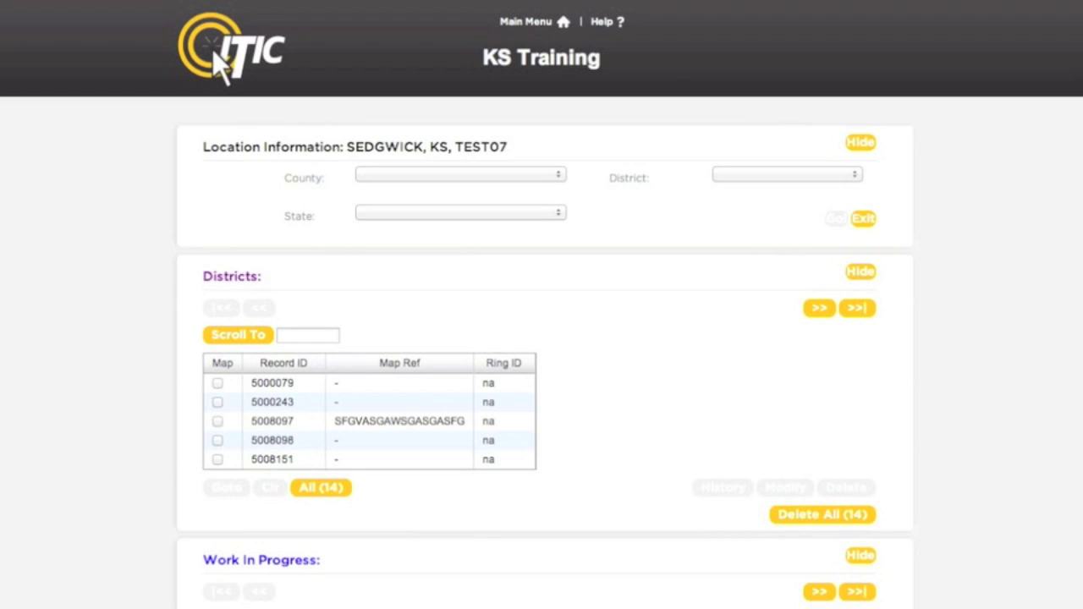
- Look through the Districts, Work In Progress, To Be Verified and Committed lists down to the map
scroll(541, 305, down, 3)
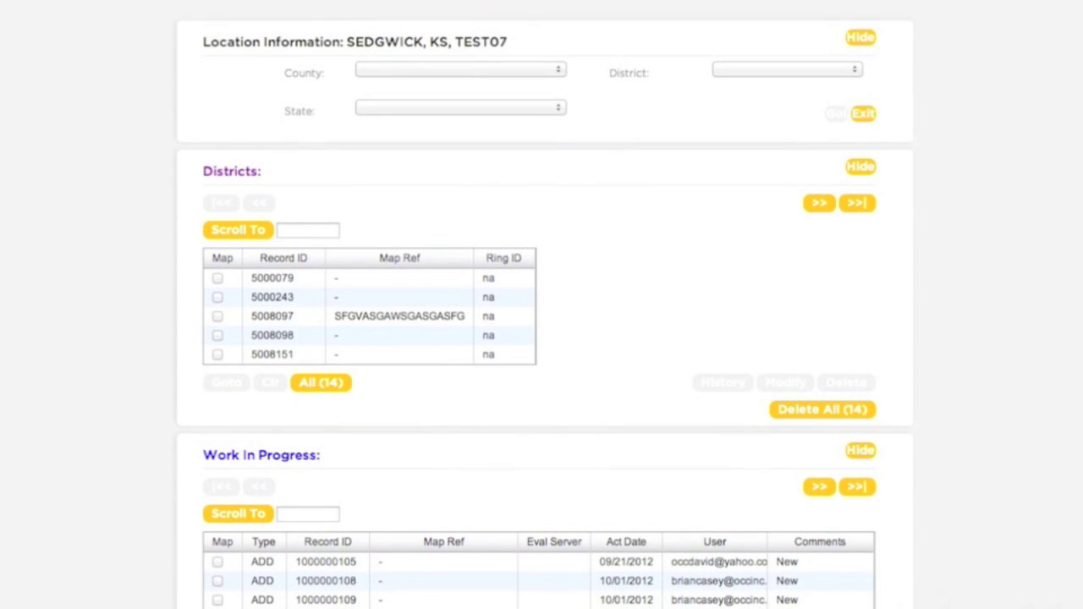
scroll(542, 305, down, 7)
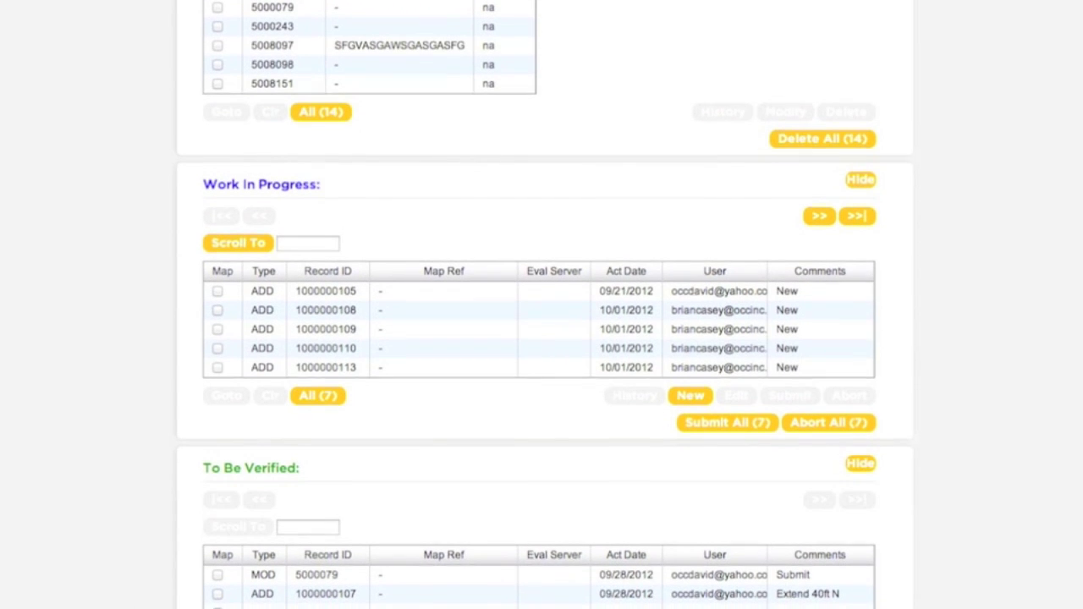
scroll(542, 305, down, 10)
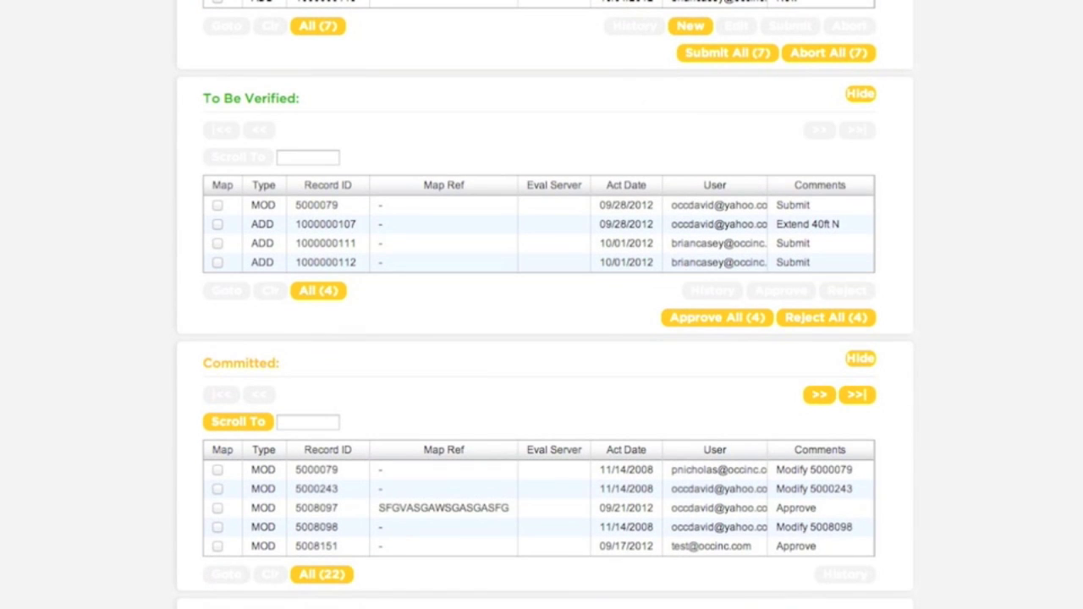
scroll(541, 304, down, 5)
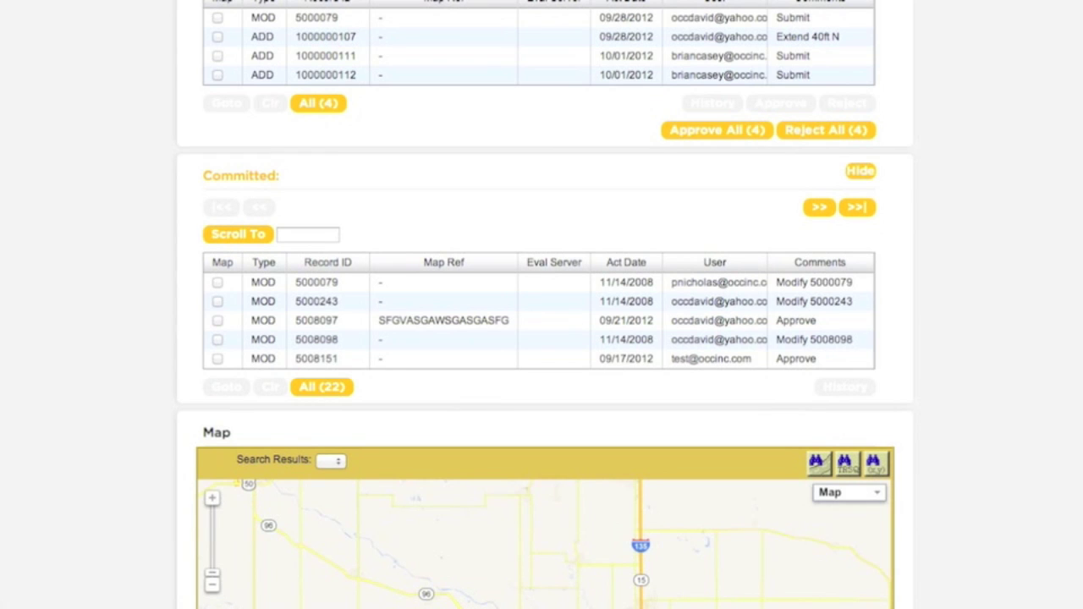
scroll(542, 305, down, 12)
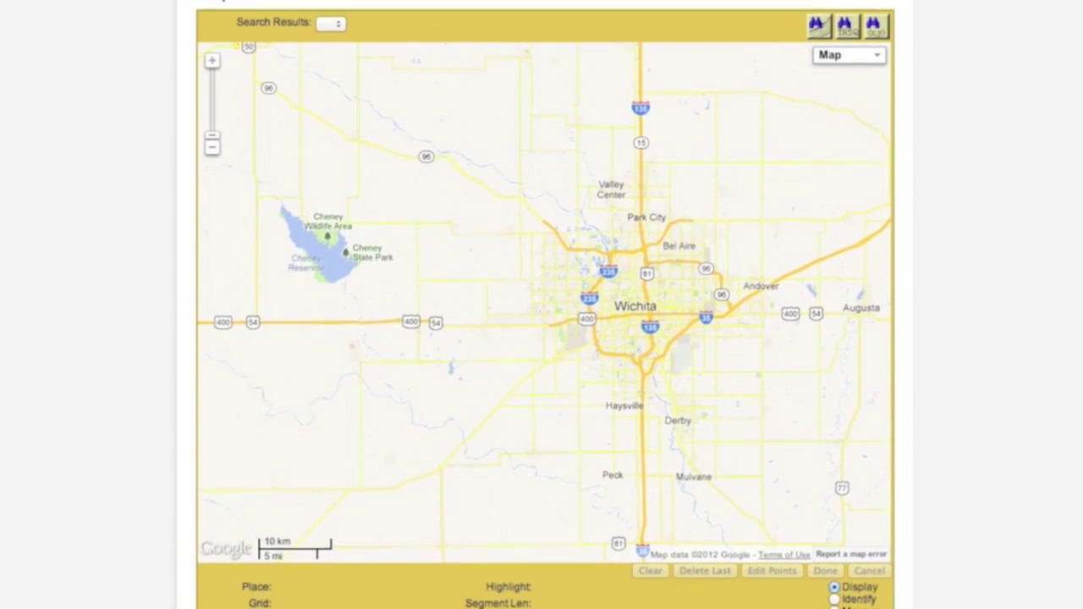
scroll(542, 304, up, 1)
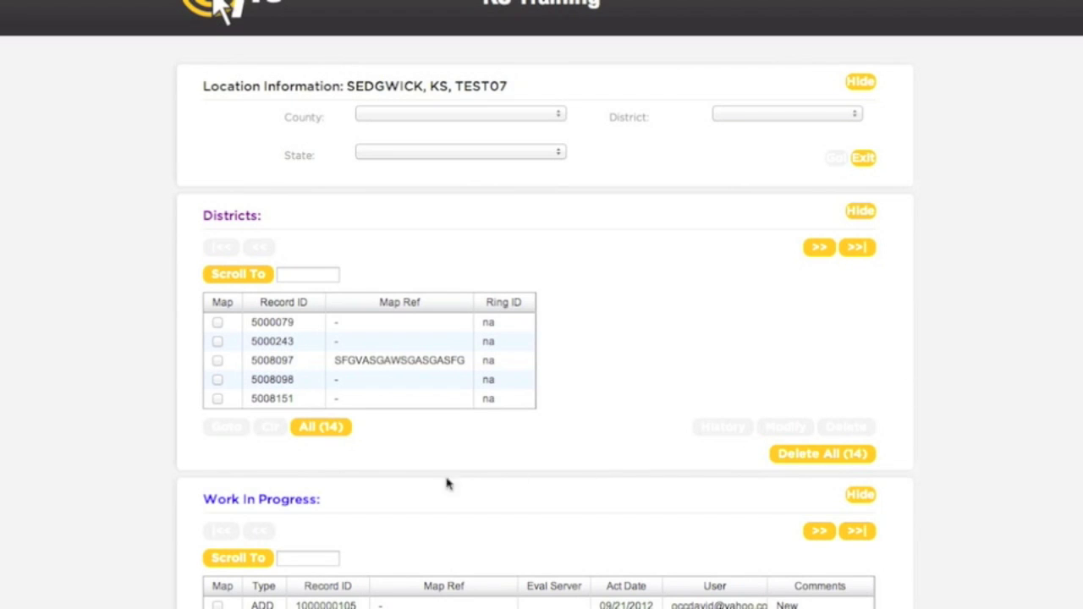
- Display all district records on the map and zoom the map to them
click(346, 430)
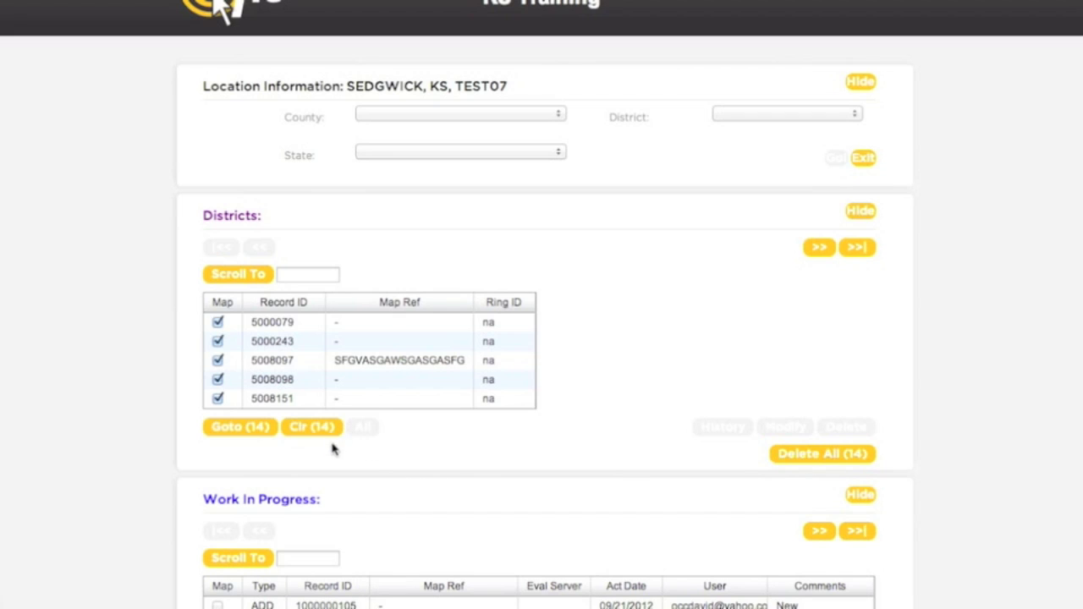
click(271, 433)
scroll(279, 436, down, 10)
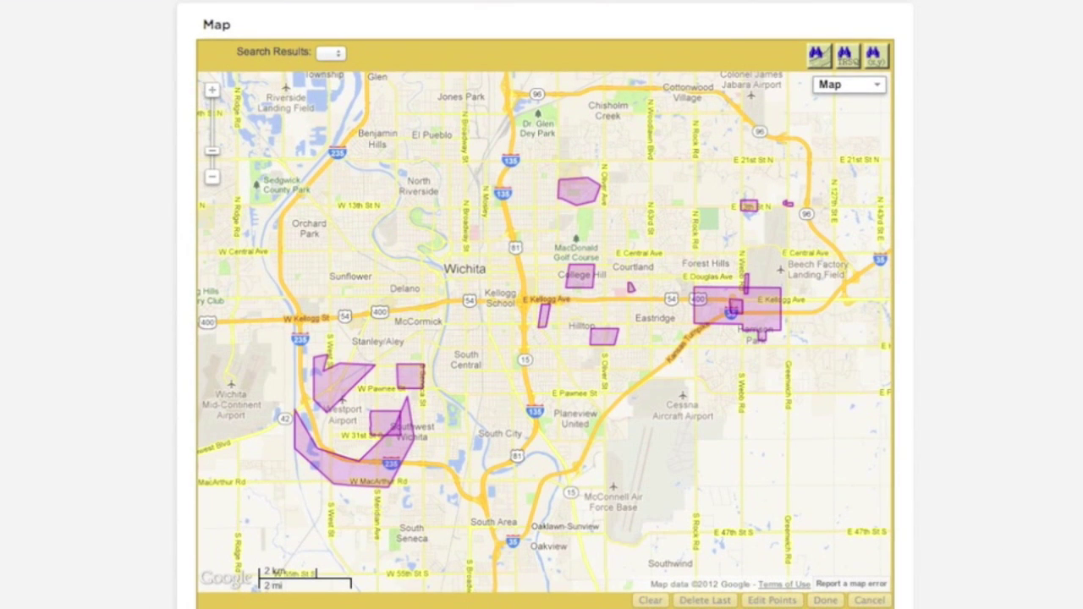
- Display all Work In Progress, To Be Verified and Committed records on the map as well
scroll(542, 304, up, 10)
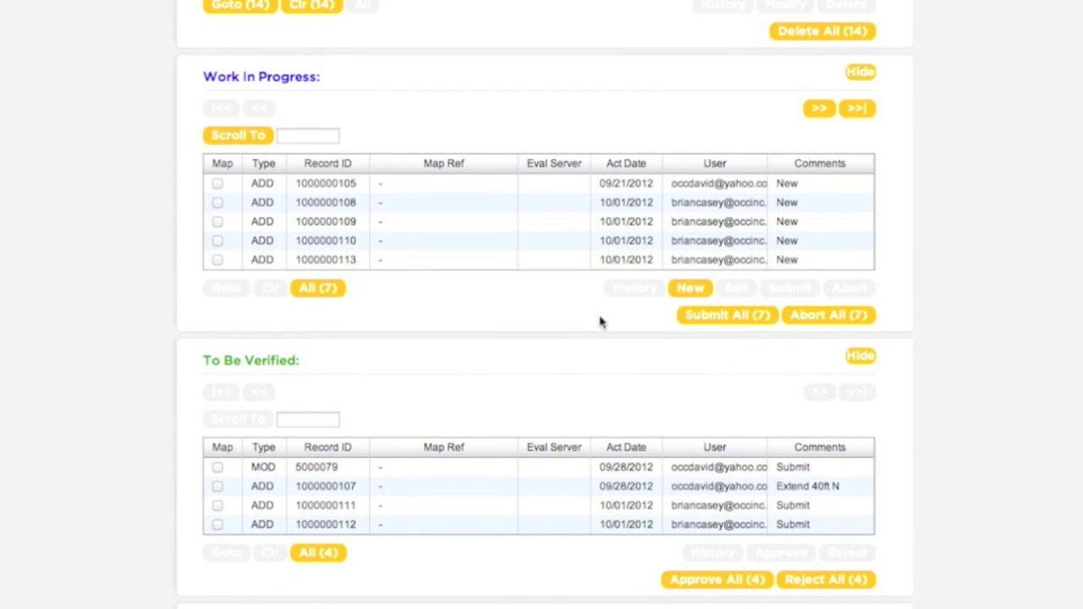
click(339, 290)
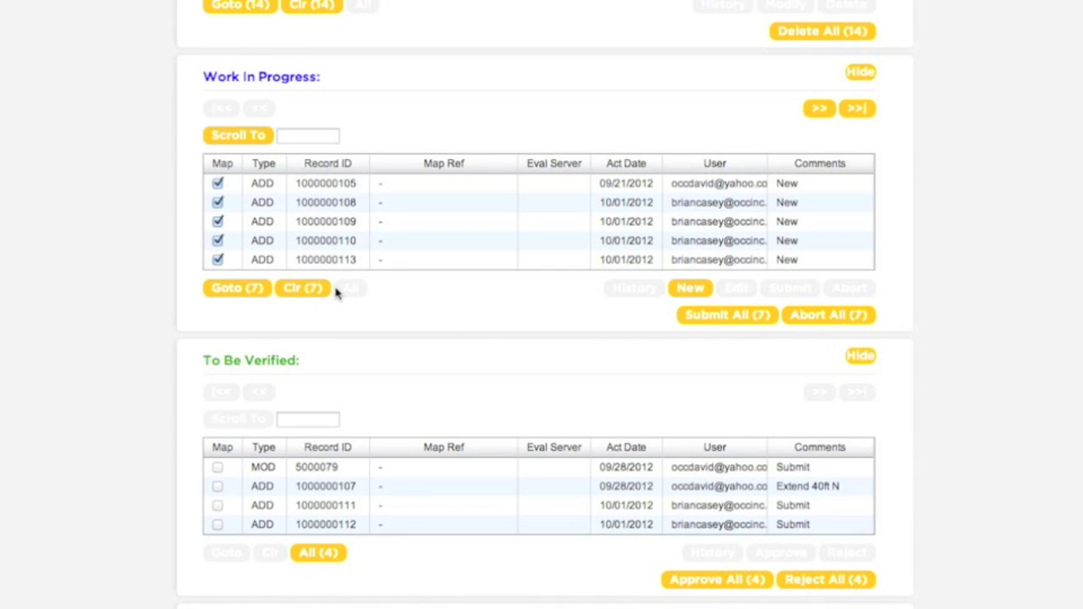
click(335, 556)
scroll(344, 566, down, 6)
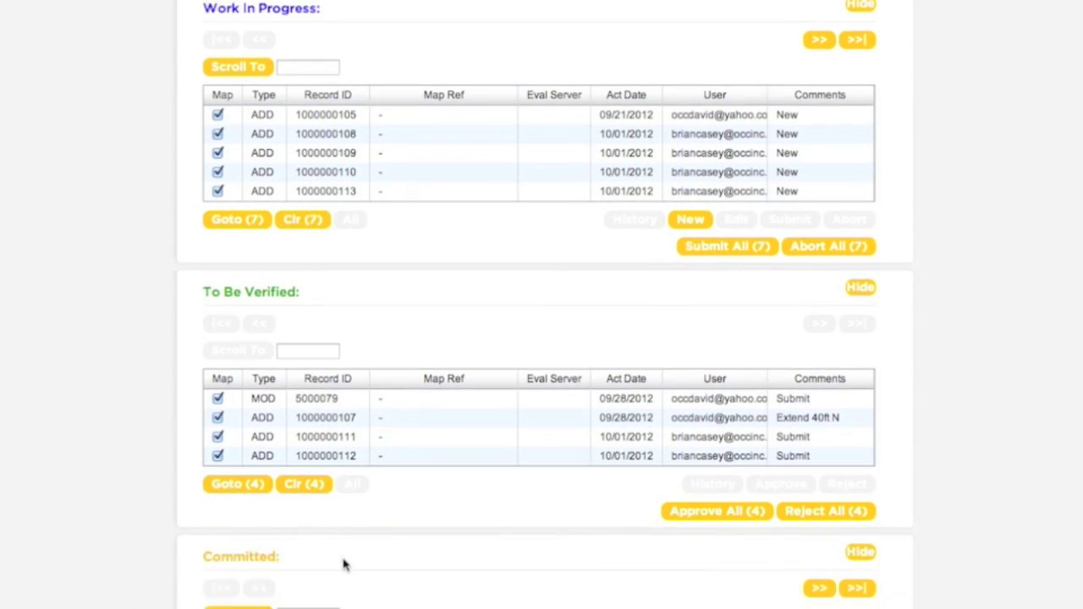
scroll(344, 565, down, 1)
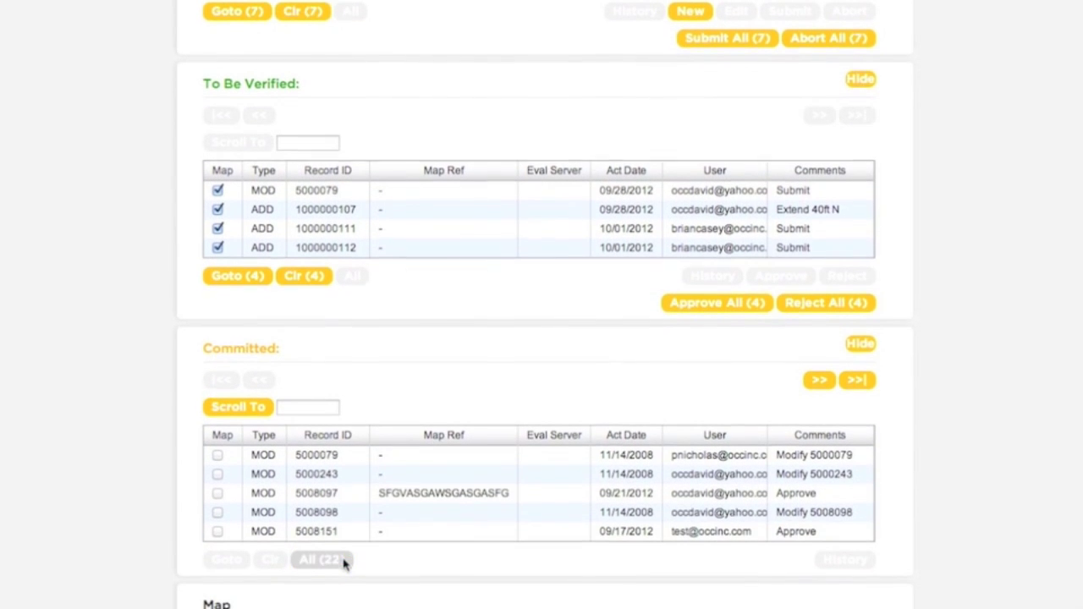
click(322, 559)
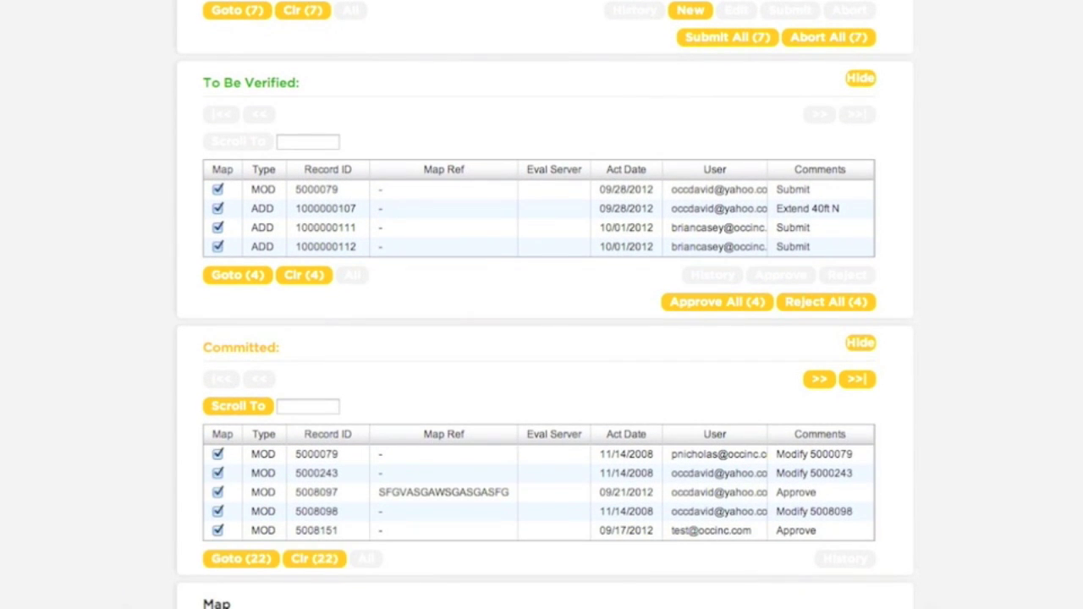
scroll(542, 304, down, 10)
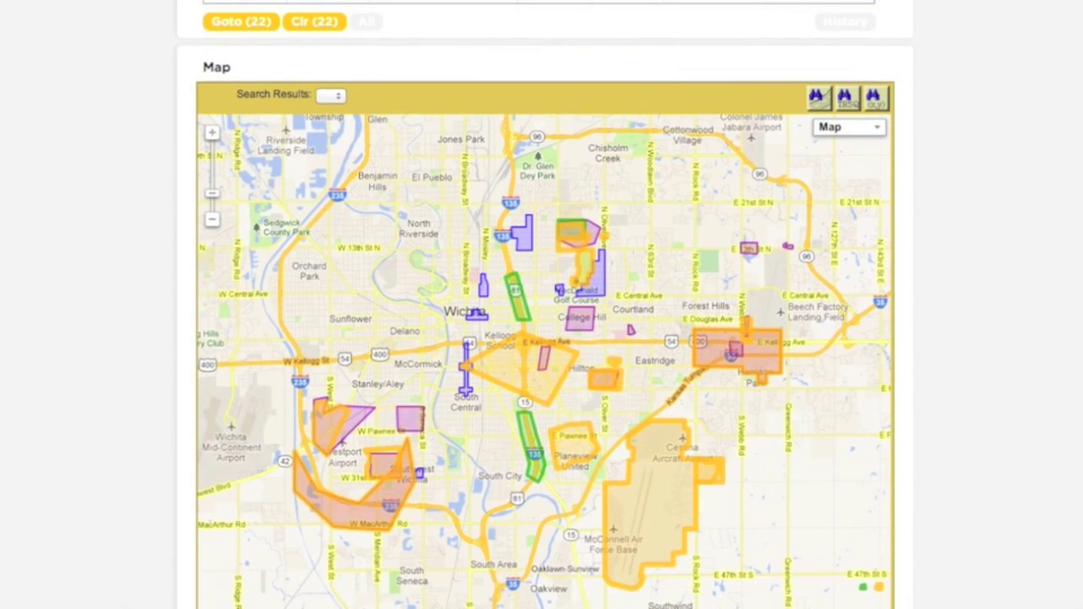
scroll(542, 304, down, 1)
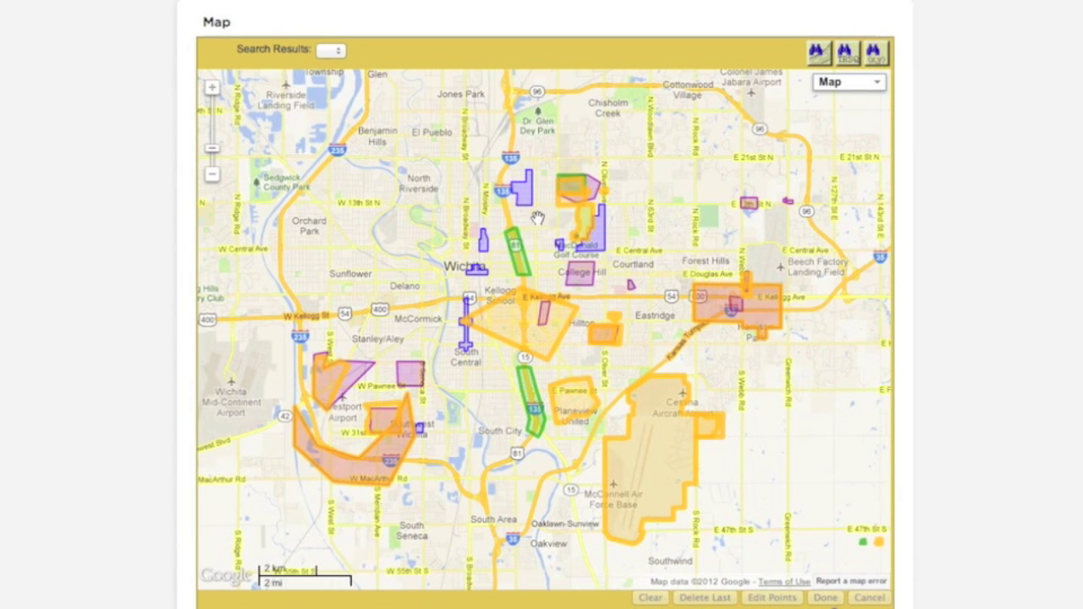
- Select the College Hill district polygon, record 5291526, and show it as the only mapped district, zoomed to its extent
click(590, 288)
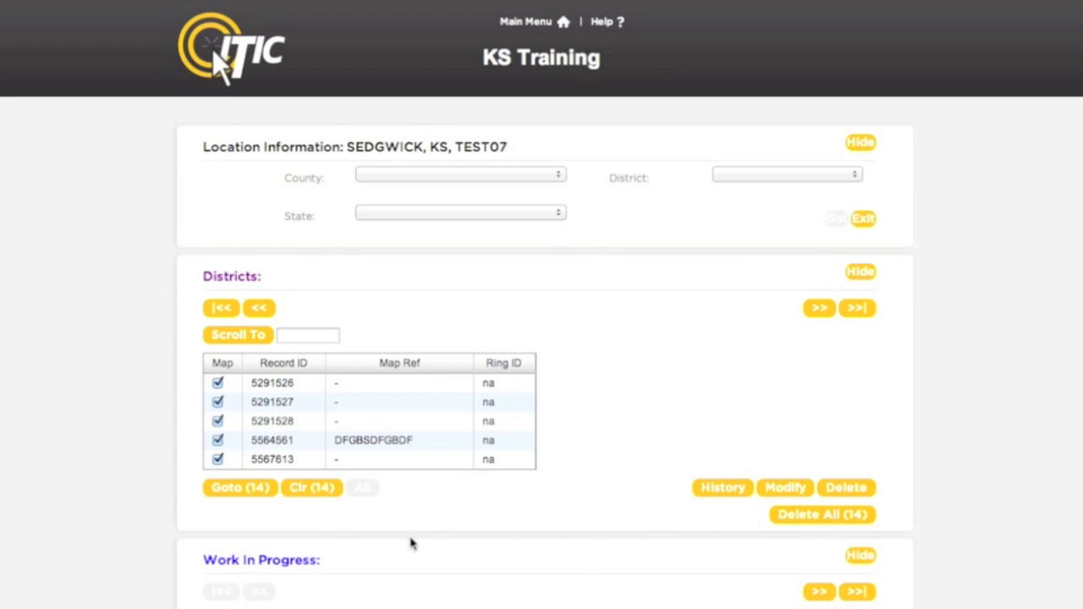
click(310, 492)
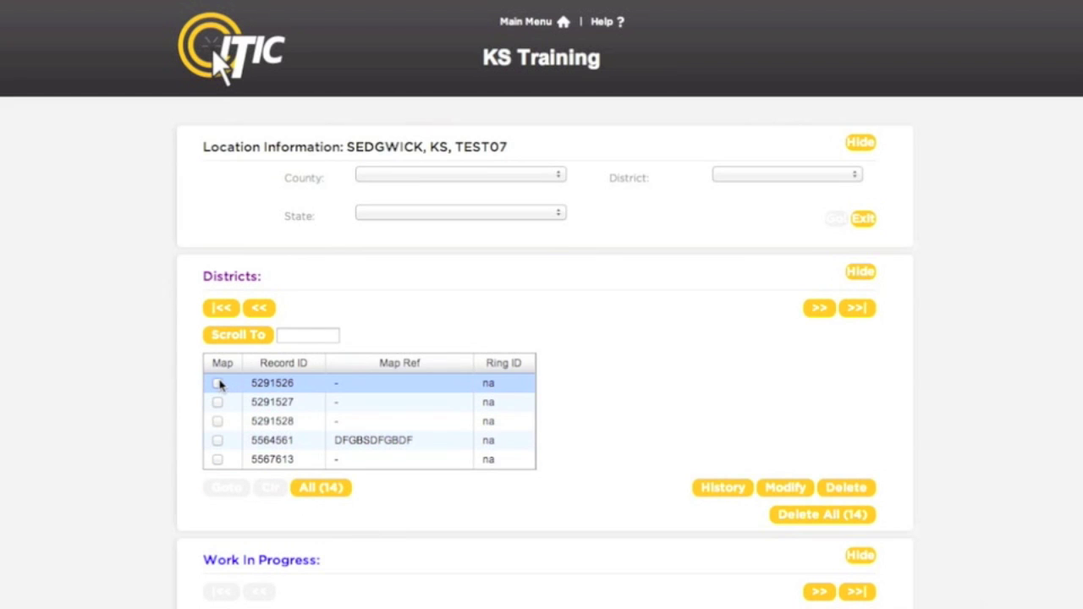
click(218, 384)
click(251, 486)
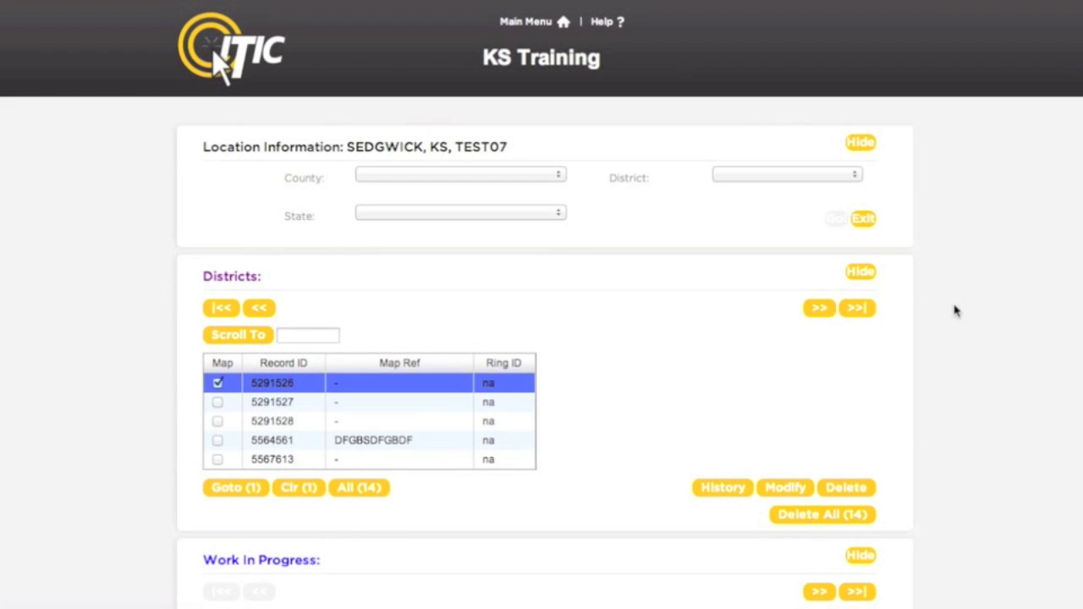
scroll(542, 304, down, 14)
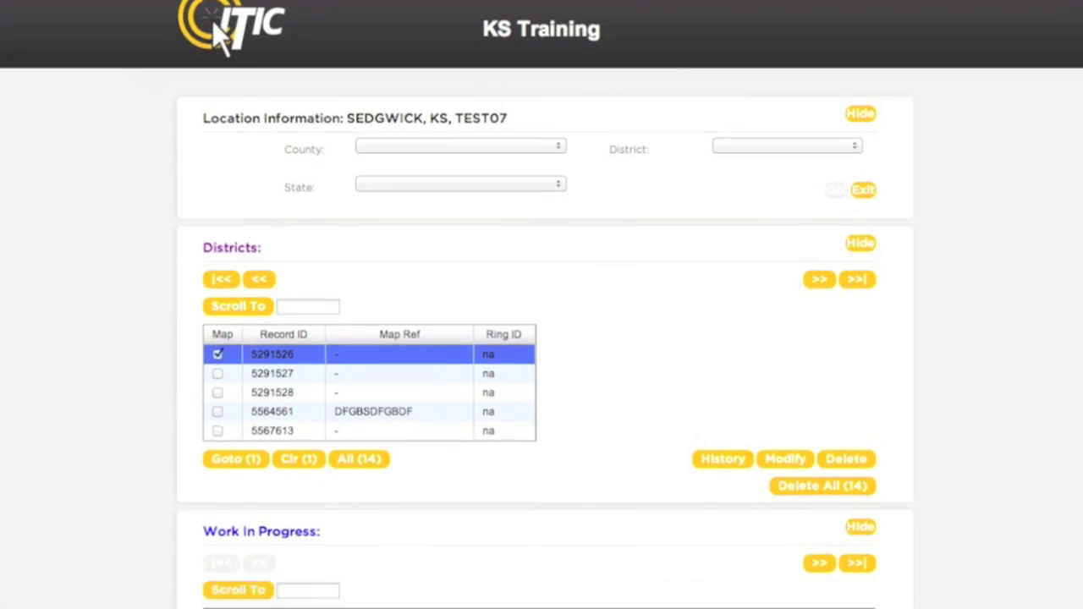
scroll(542, 305, down, 3)
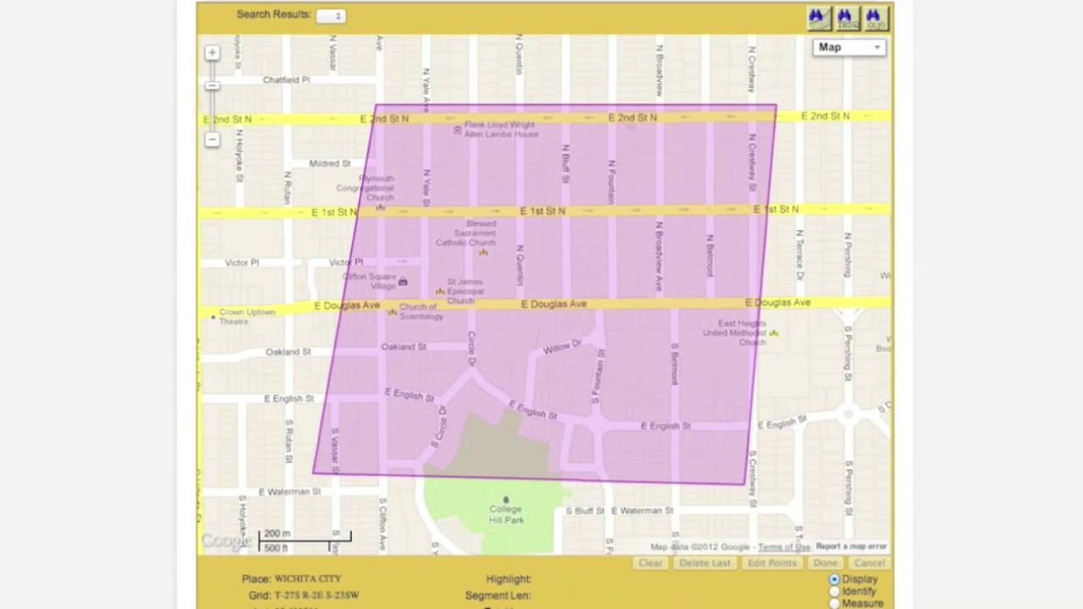
- Start modifying district record 5291526 so its polygon can be edited on the map
scroll(542, 304, up, 18)
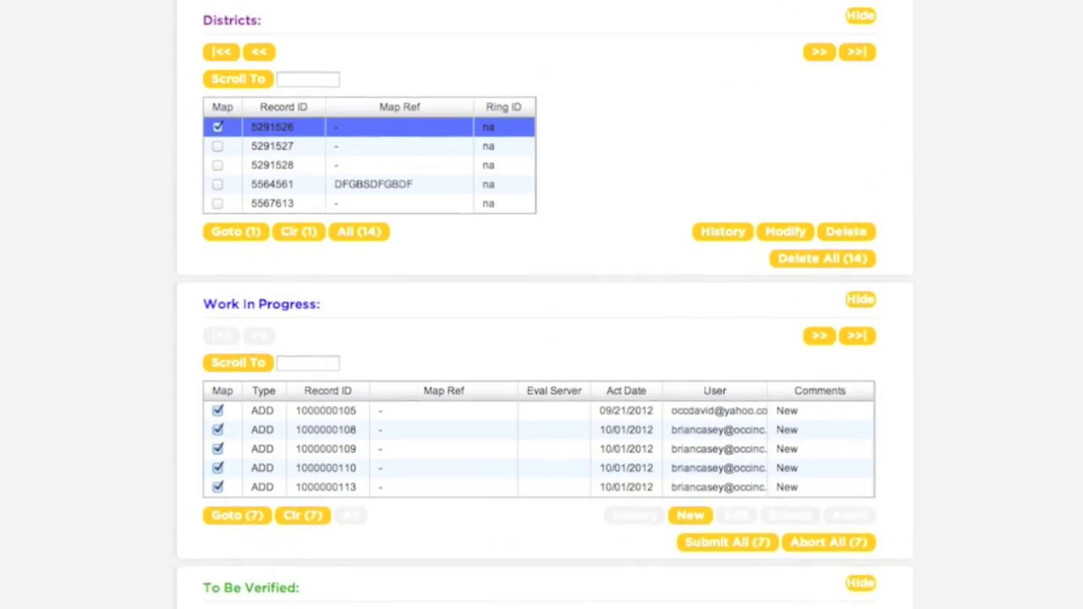
scroll(542, 305, up, 1)
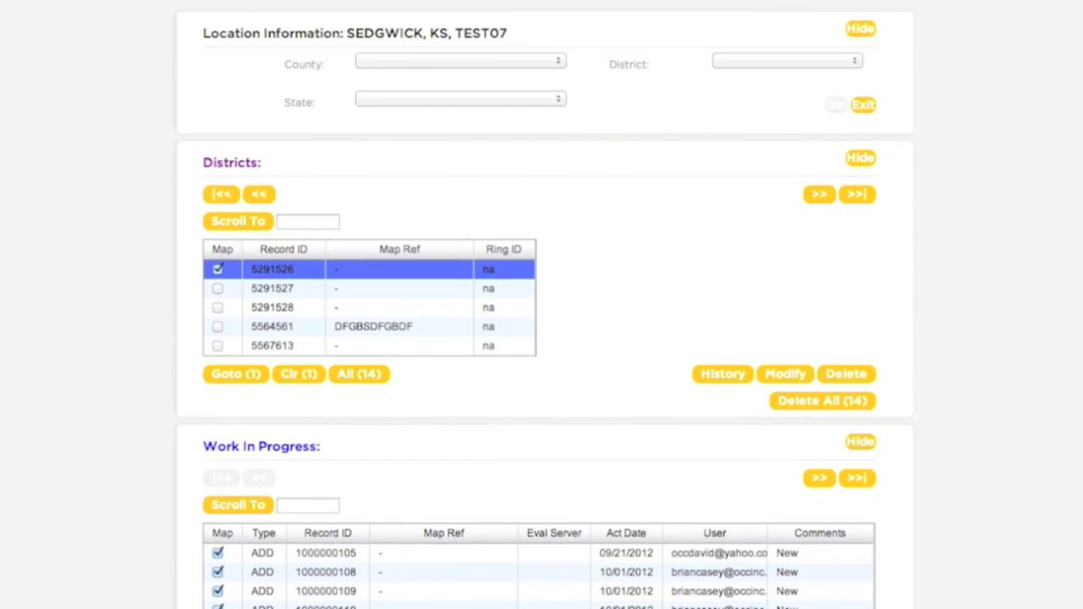
click(799, 378)
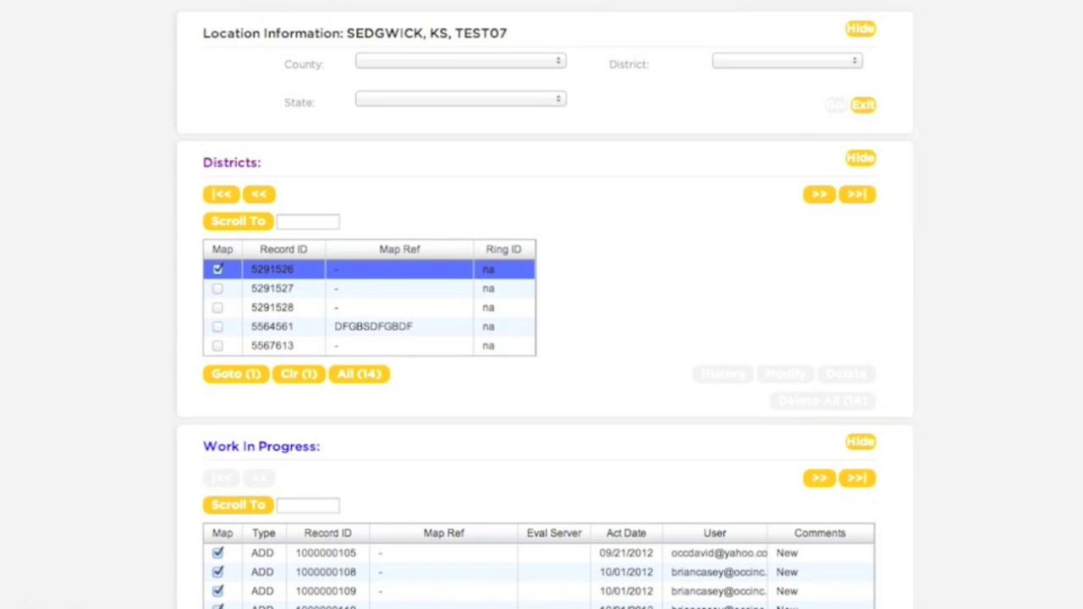
scroll(545, 339, down, 12)
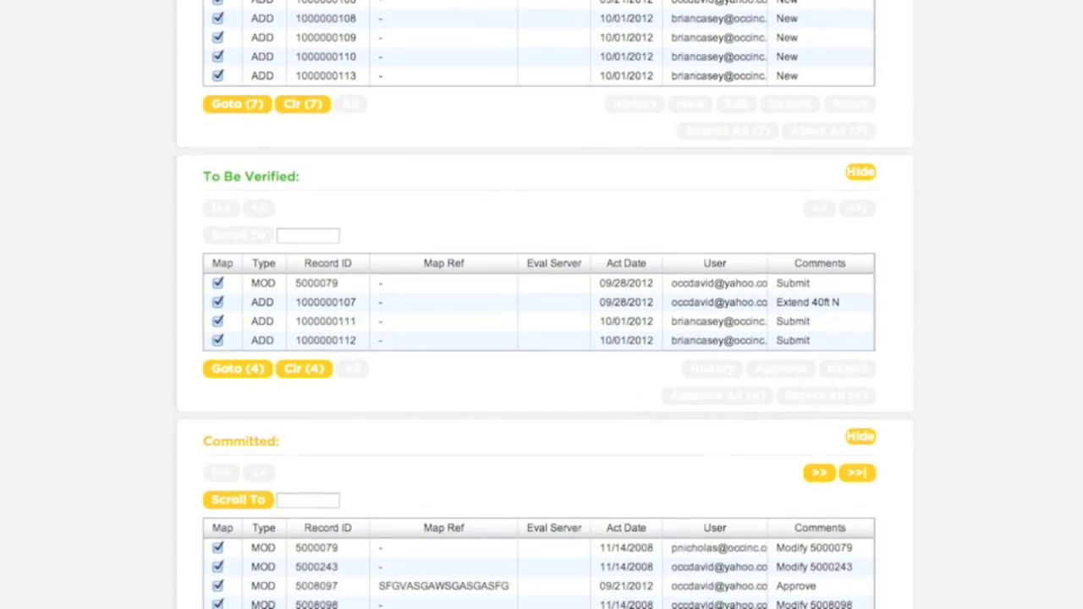
scroll(545, 338, down, 3)
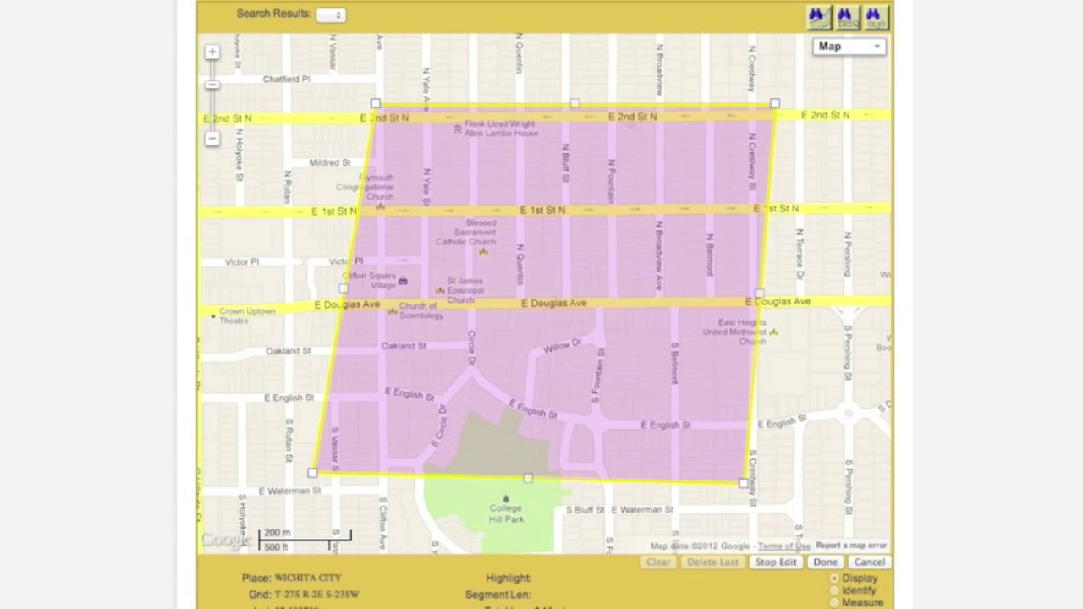
- Reshape the College Hill polygon by moving its corners to where Clifton Ave and Terrace Dr meet E 2nd St N and E Waterman St
click(214, 145)
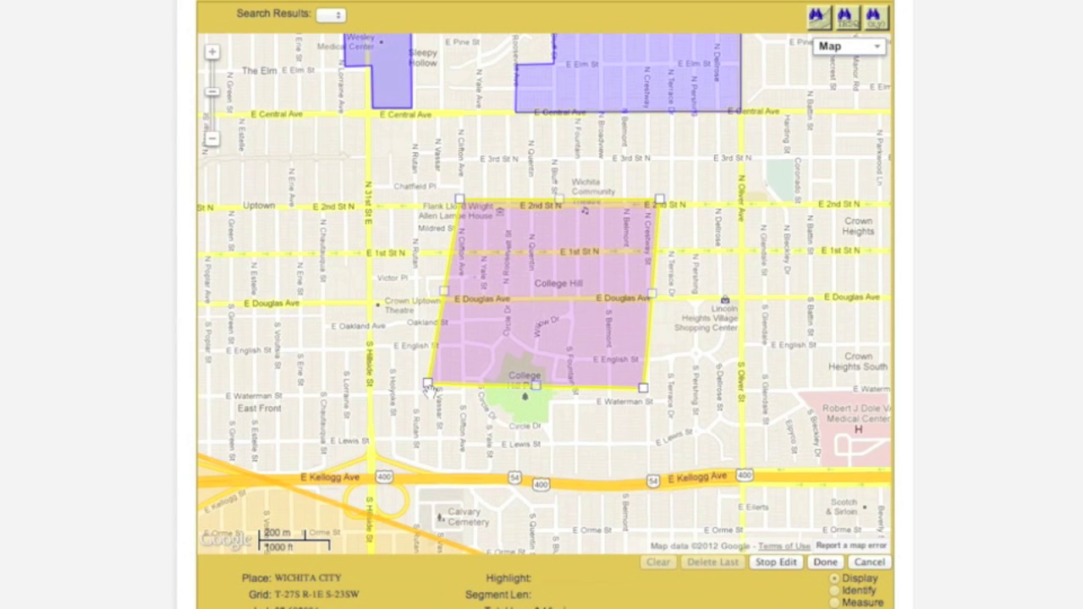
drag(430, 388, 464, 393)
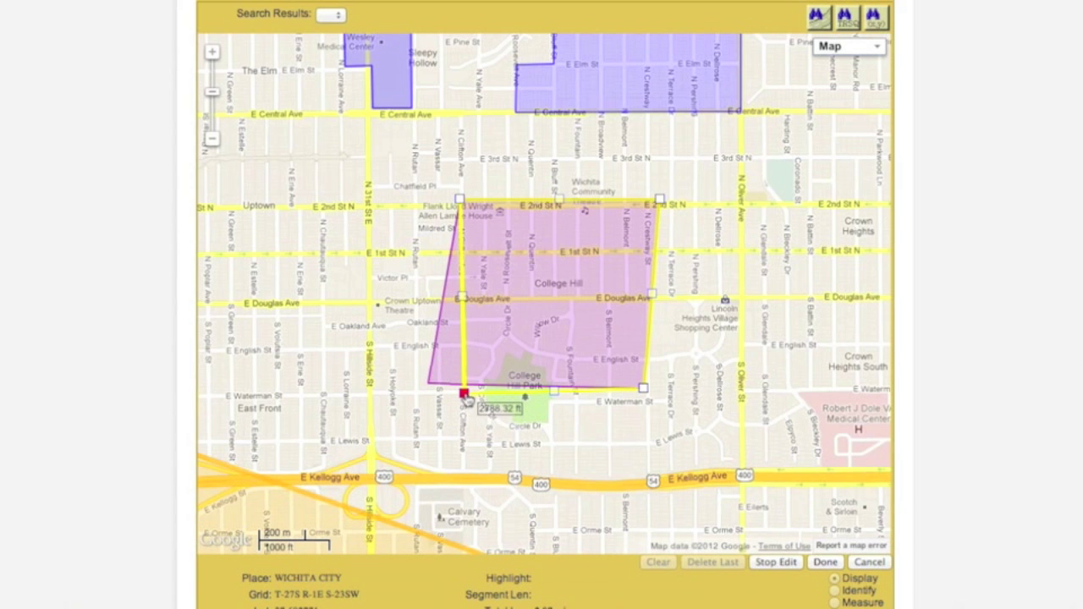
drag(643, 388, 670, 399)
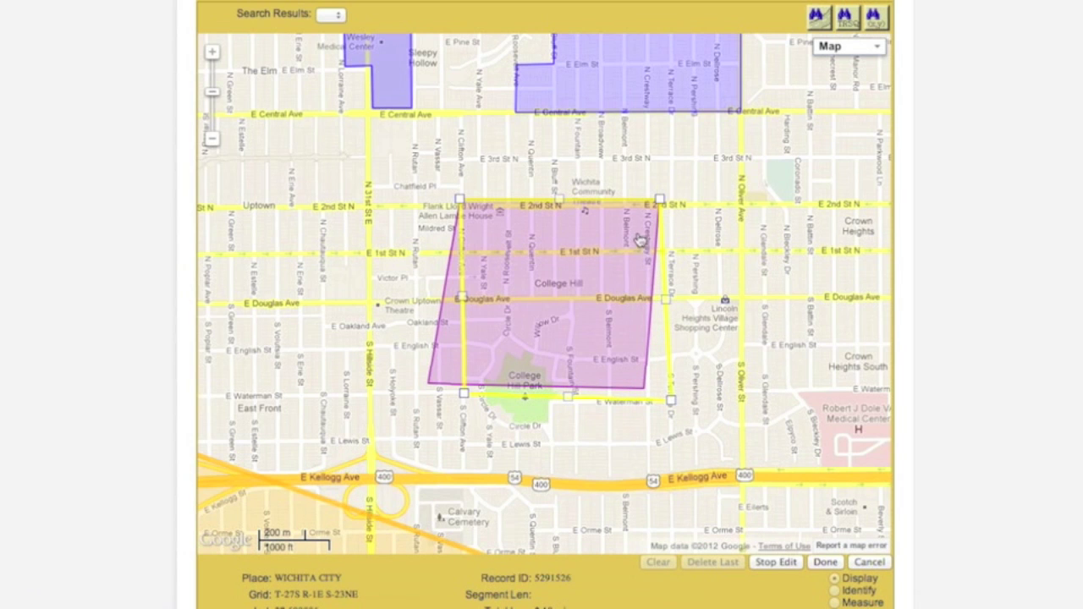
drag(656, 198, 672, 205)
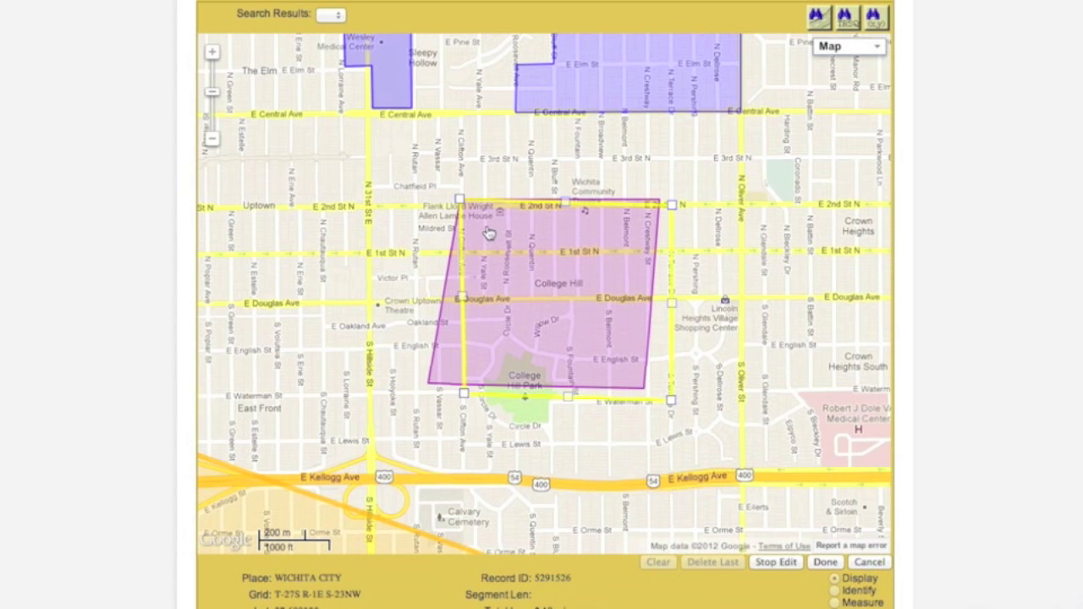
drag(463, 395, 464, 402)
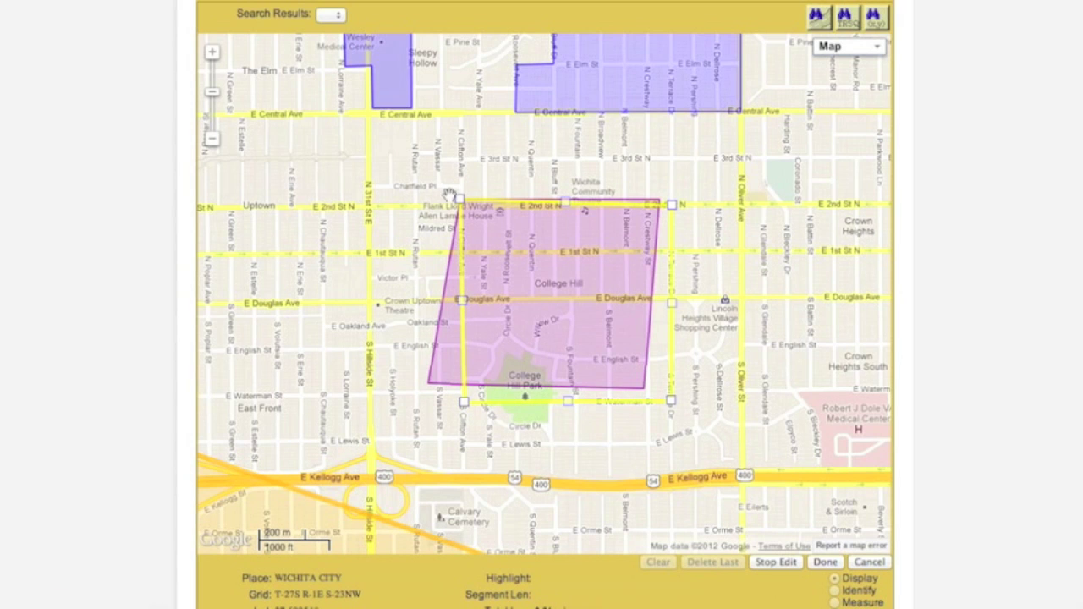
drag(461, 209, 462, 210)
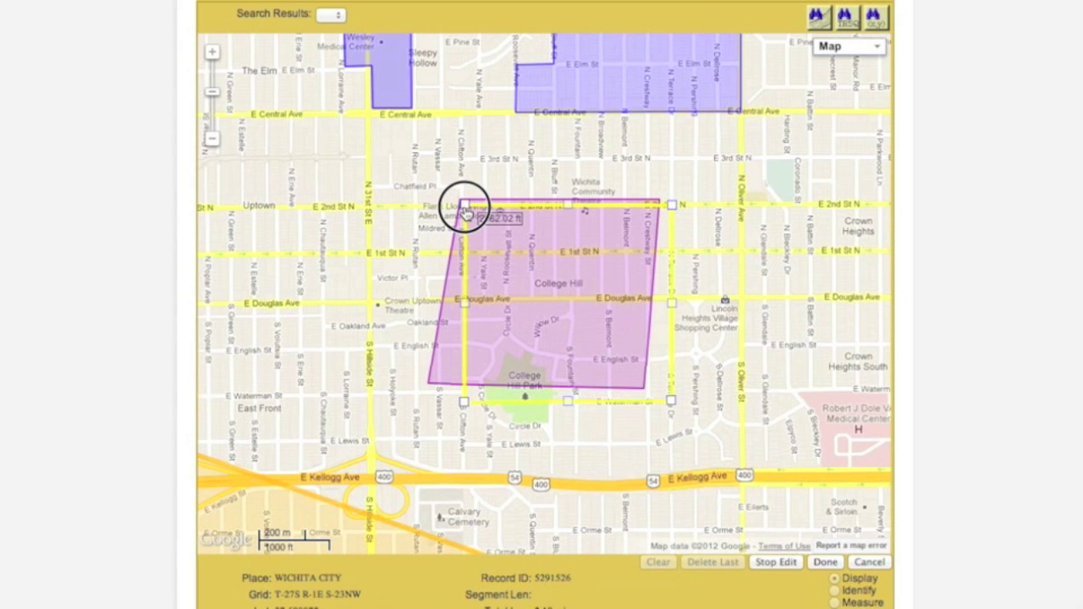
click(465, 208)
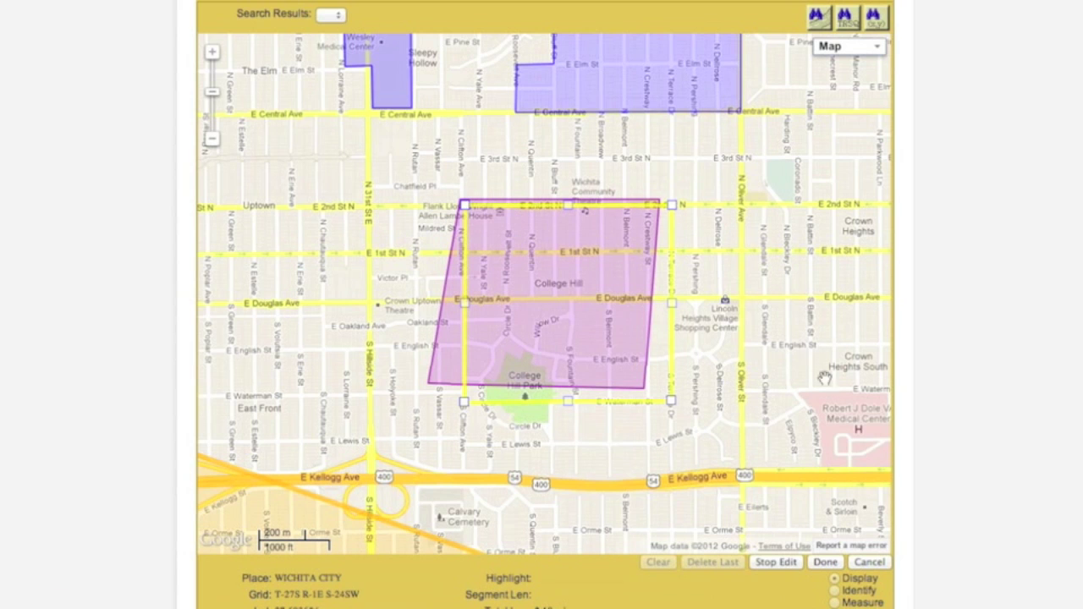
- Check the reshaped College Hill polygon on the OCC map and create its transaction with activation date 10/05/2012 and comment Modify
click(825, 570)
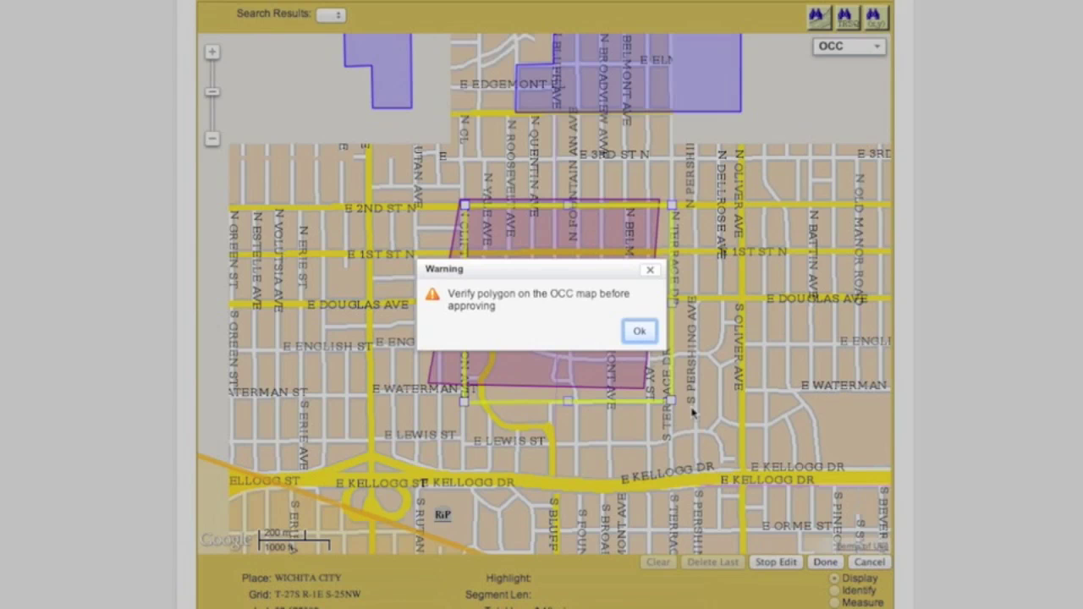
click(640, 331)
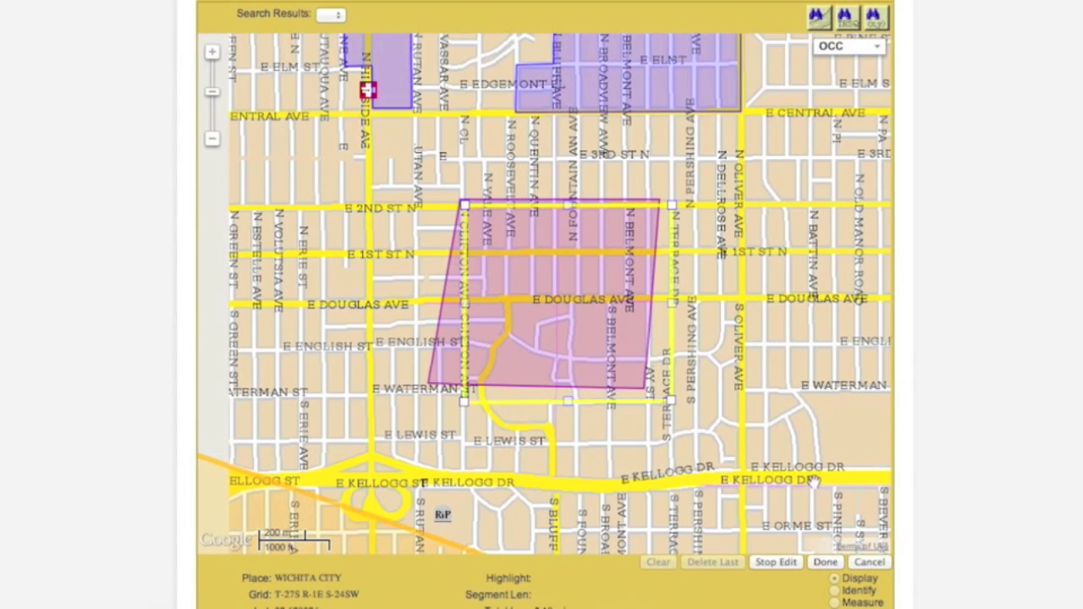
click(840, 566)
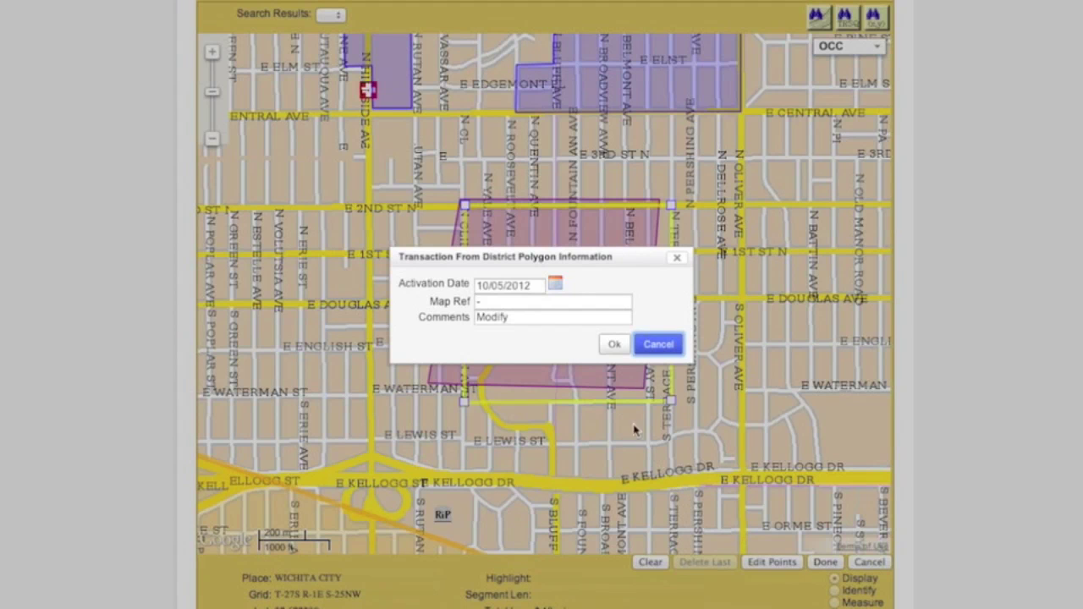
click(615, 346)
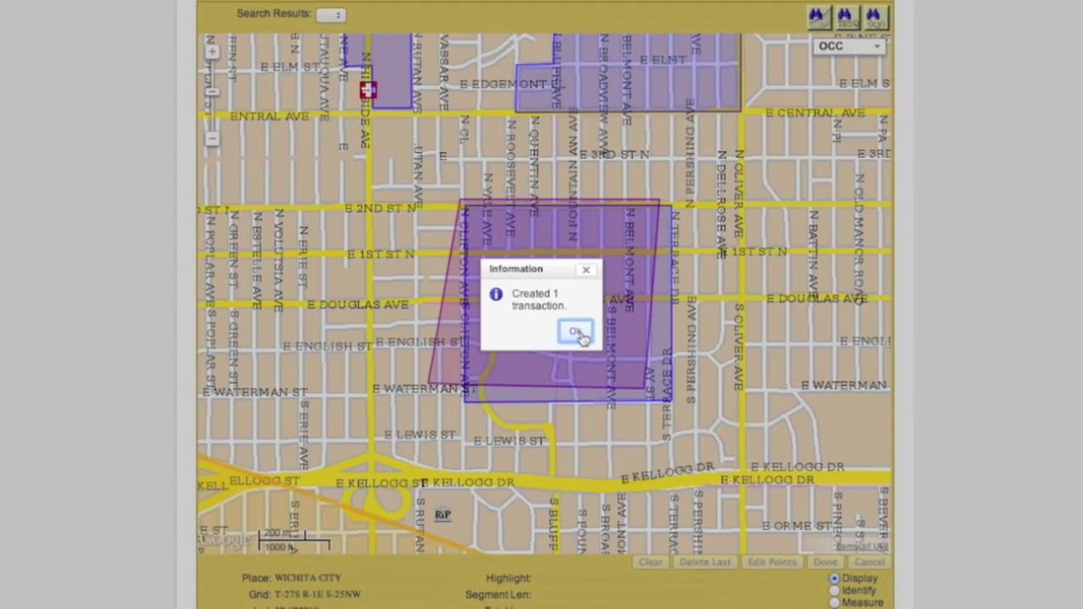
click(579, 335)
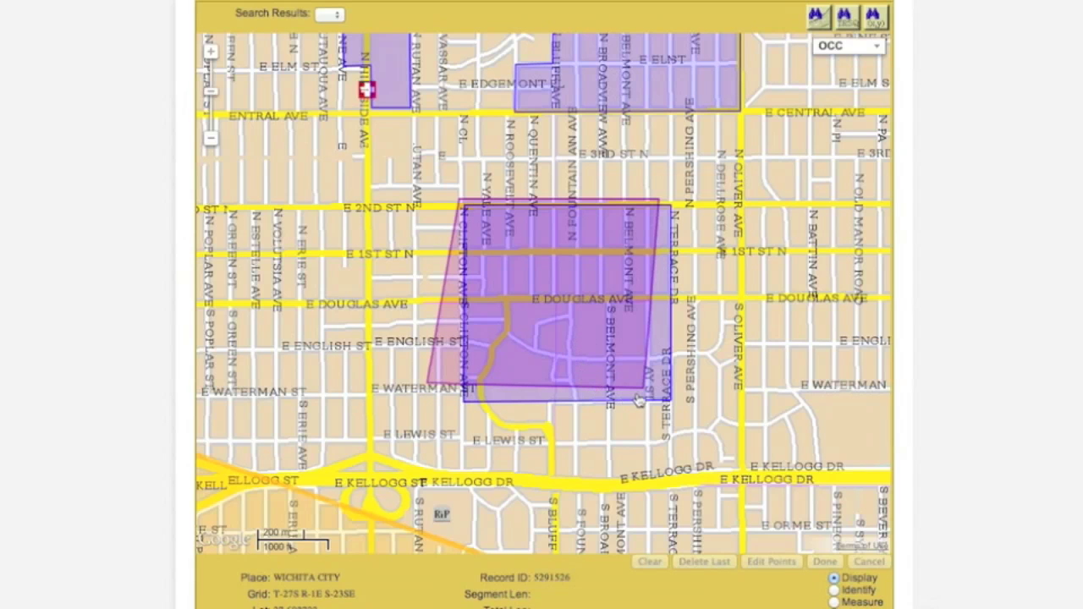
- Locate modified district record 5291526 in Work In Progress and submit it with activation date 10/05/2012 and comment Submit
click(665, 338)
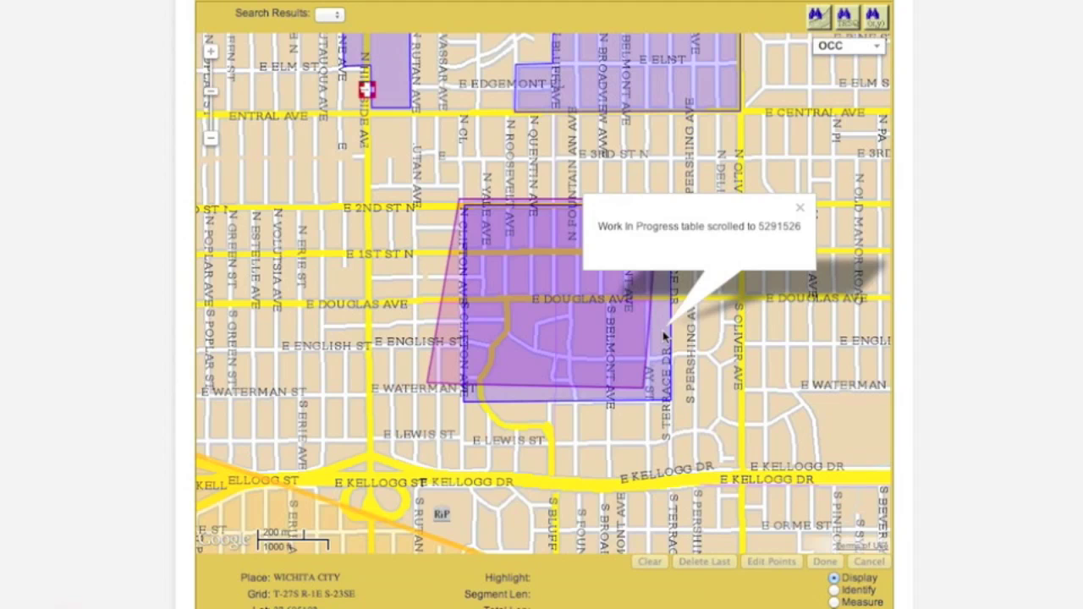
scroll(665, 337, down, 10)
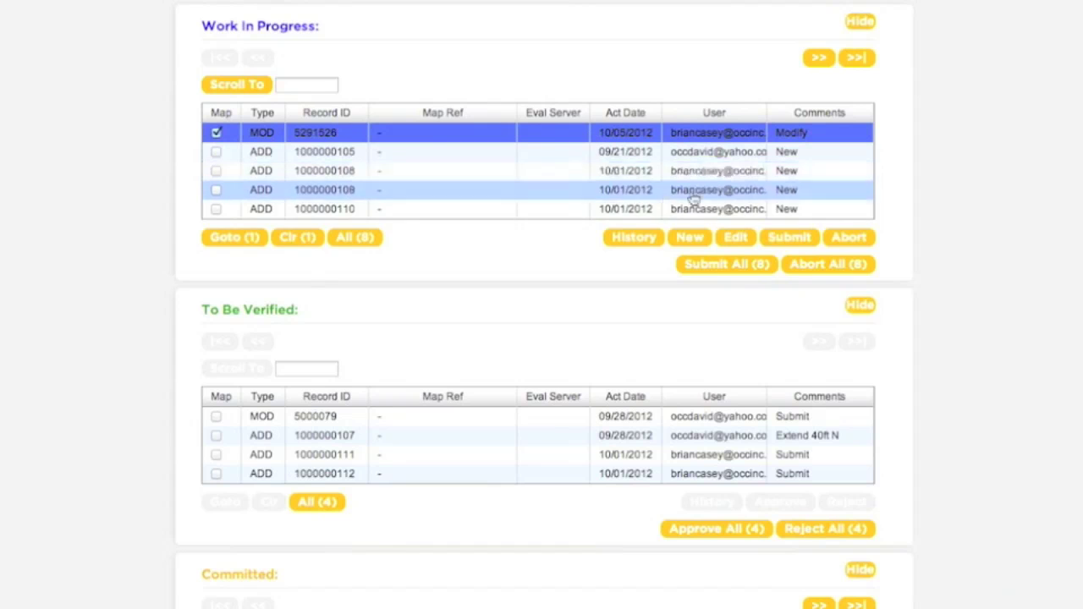
click(814, 242)
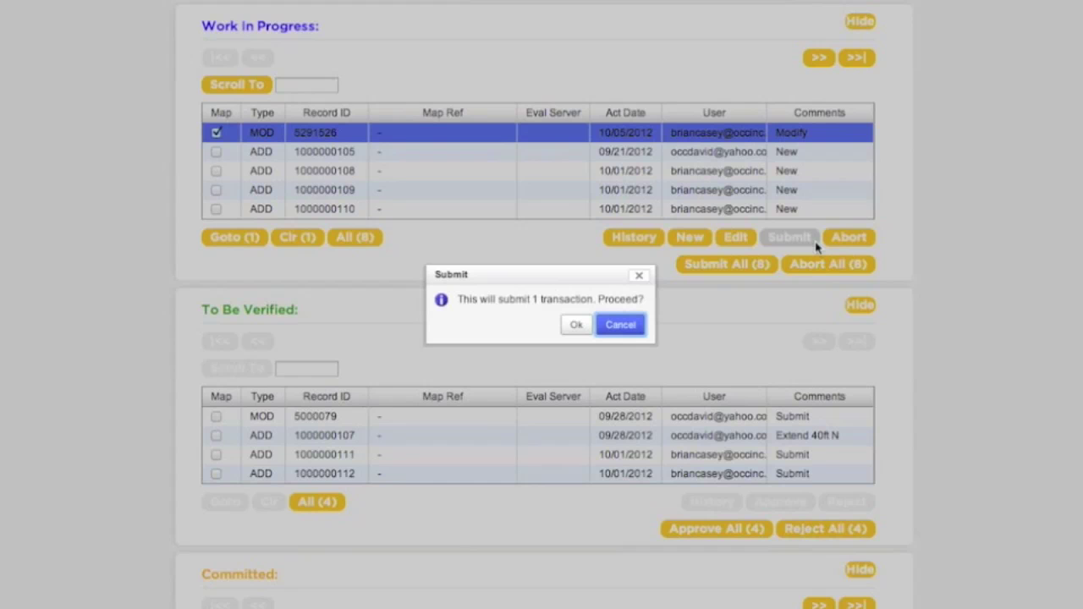
click(579, 326)
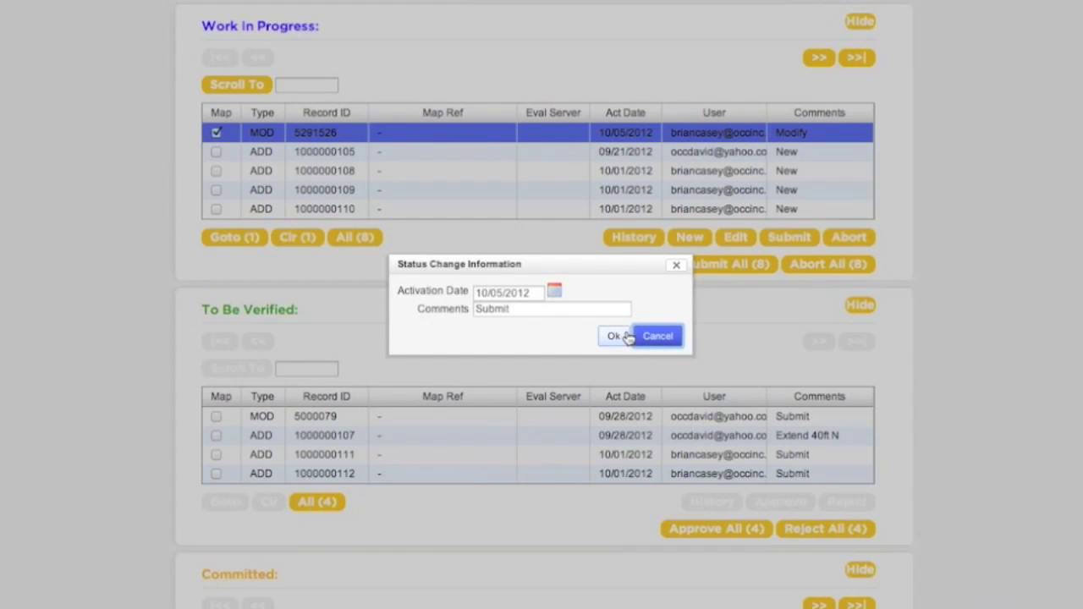
click(616, 336)
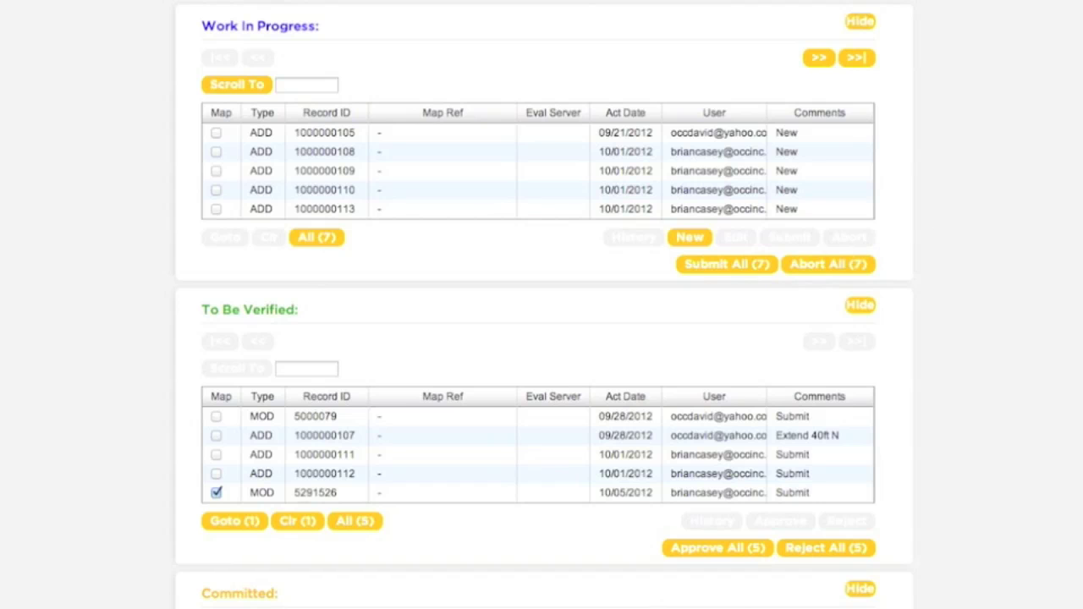
- Approve record 5291526 in To Be Verified with activation date 10/05/2012 and comment Approve, and locate its polygon's record in the Committed table
scroll(541, 304, down, 6)
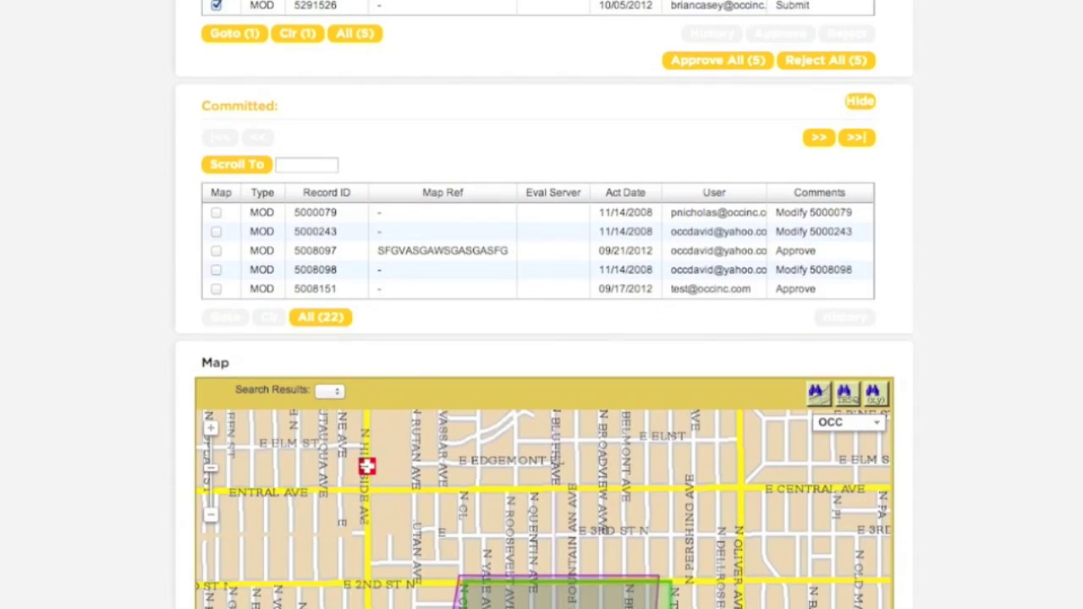
scroll(541, 304, down, 5)
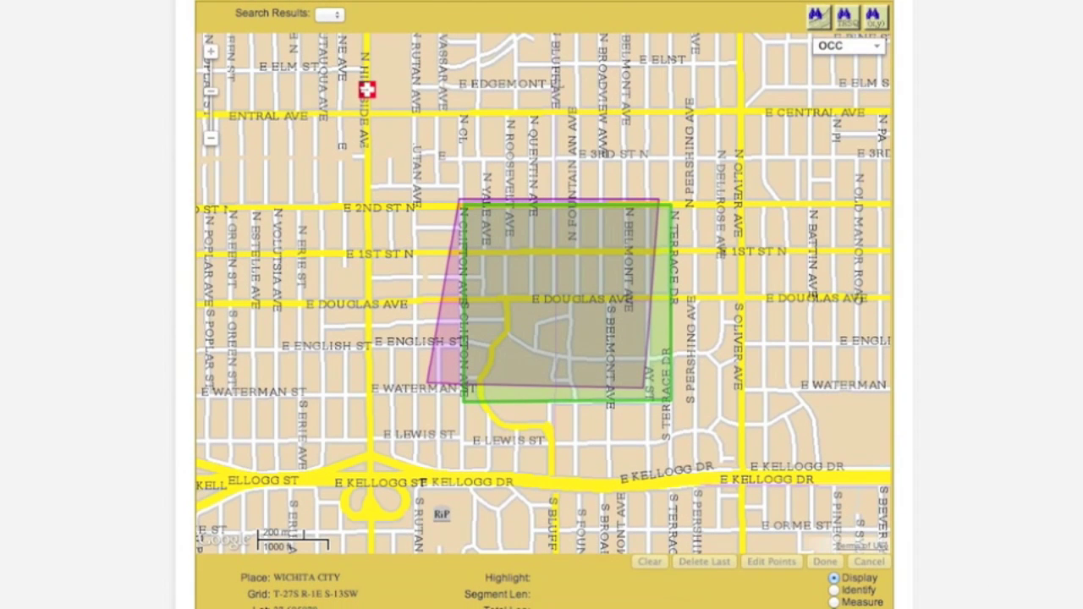
click(664, 347)
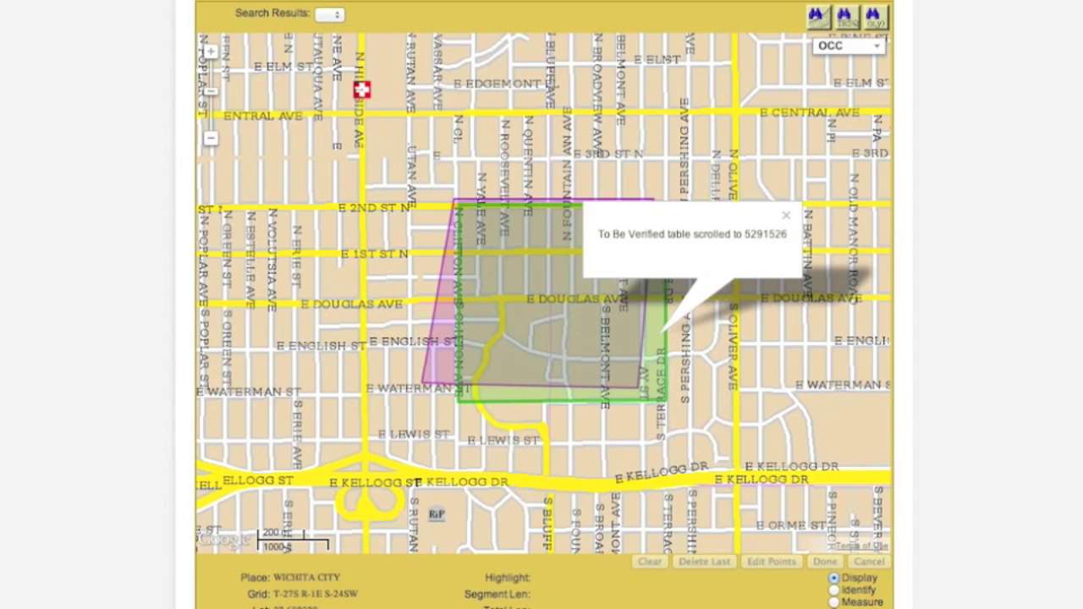
scroll(542, 304, up, 7)
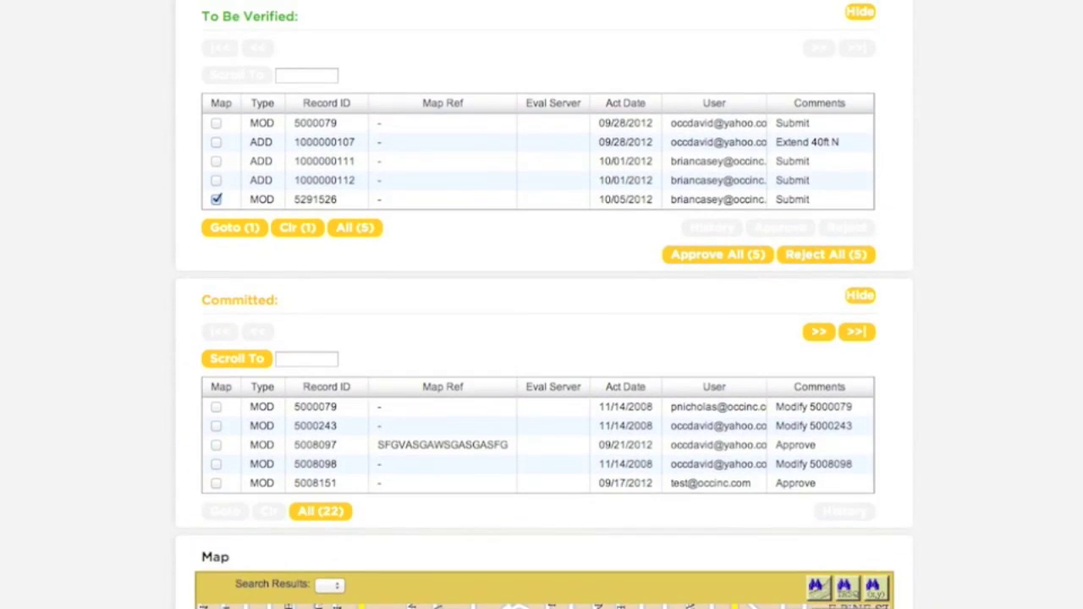
scroll(542, 304, up, 2)
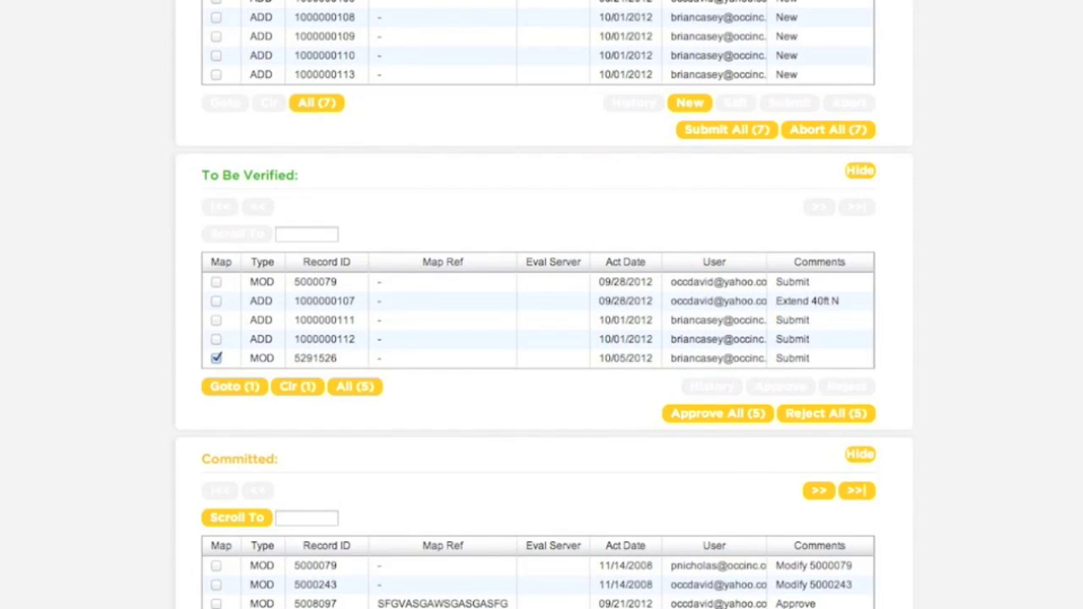
click(218, 359)
click(218, 359)
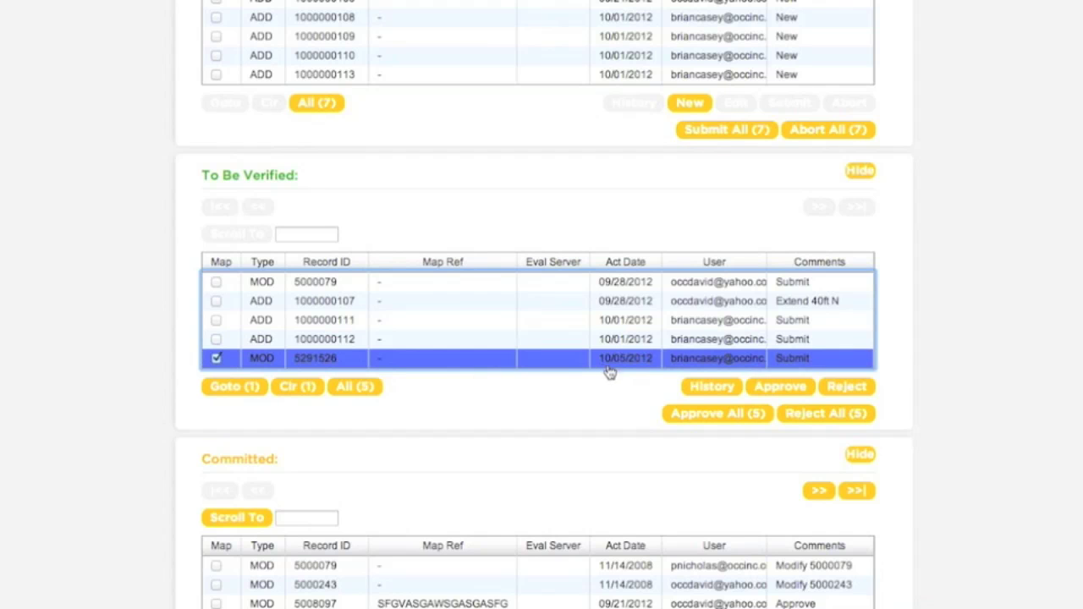
click(802, 385)
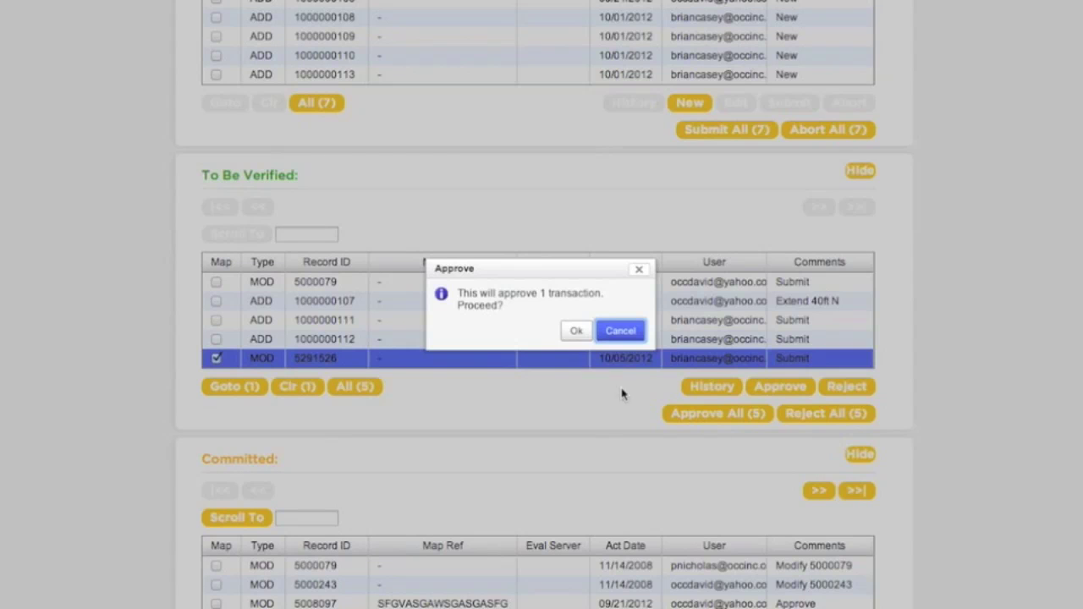
click(584, 336)
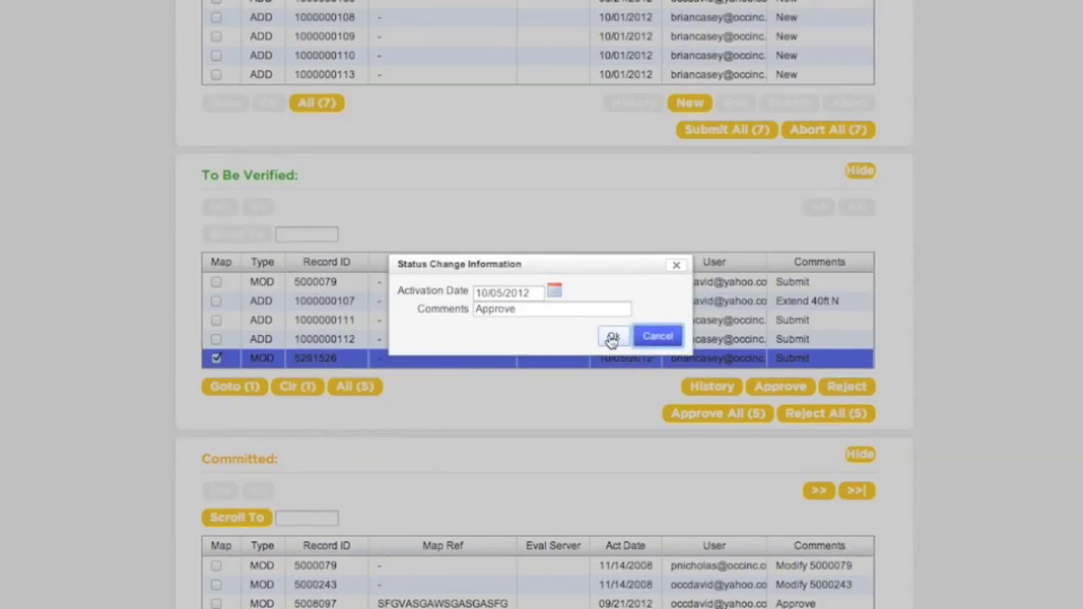
click(615, 337)
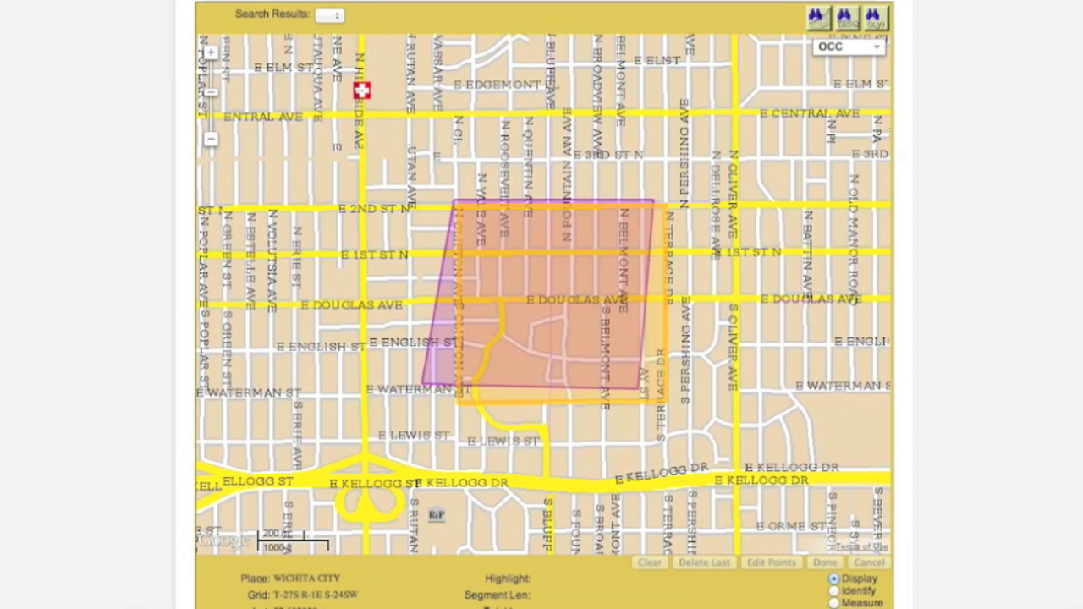
click(656, 370)
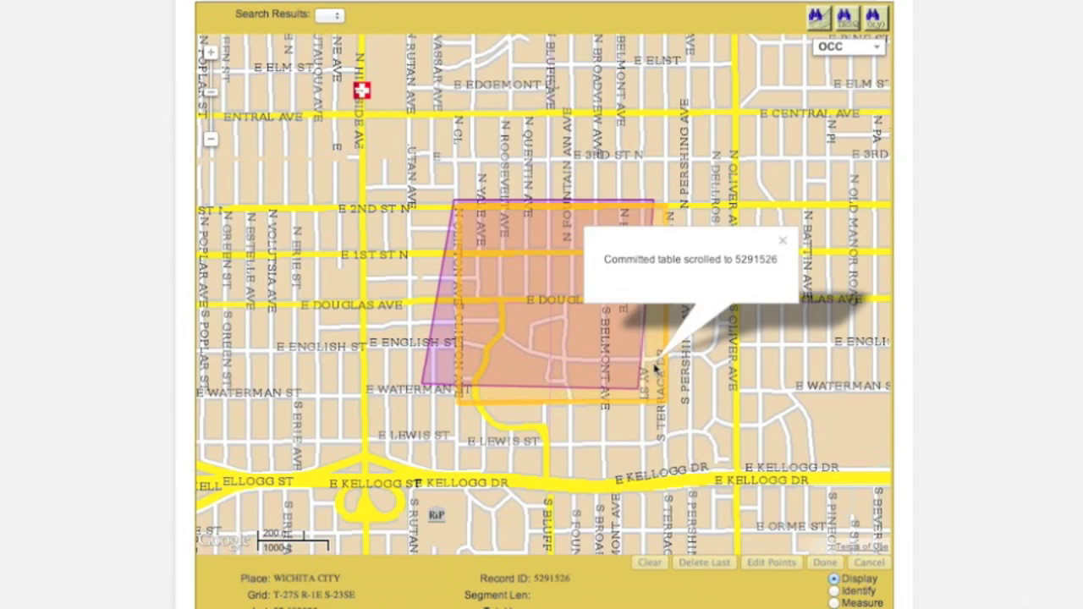